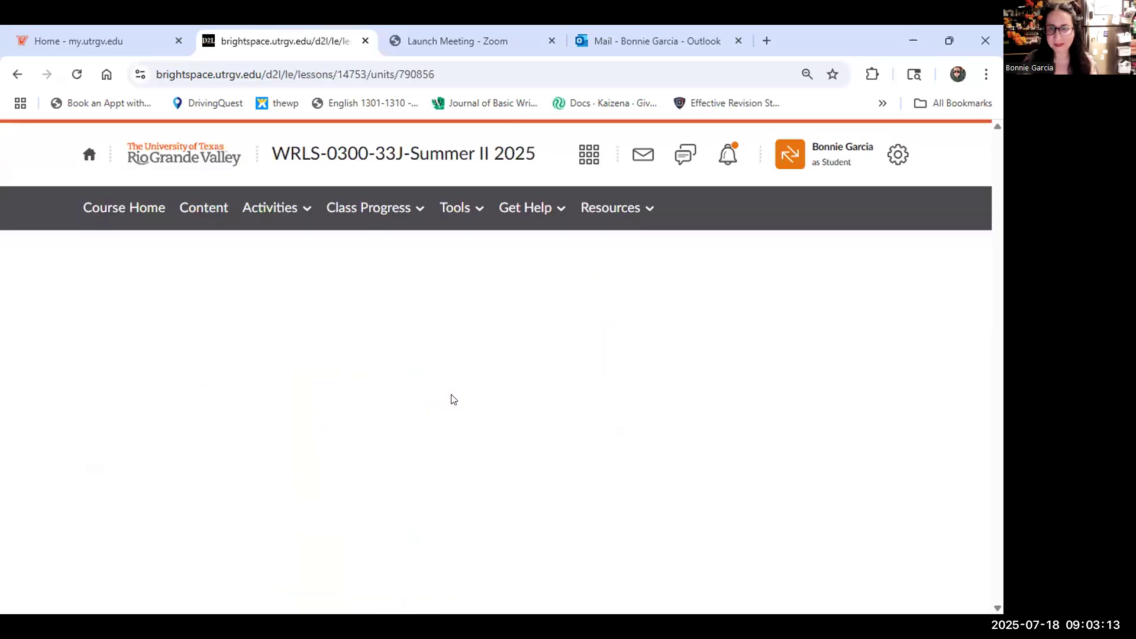
# Open the Friday: Reading Reflection 1 topic and go to its assignment page.
pyautogui.scroll(-1, 234, 421)
pyautogui.scroll(-2, 235, 421)
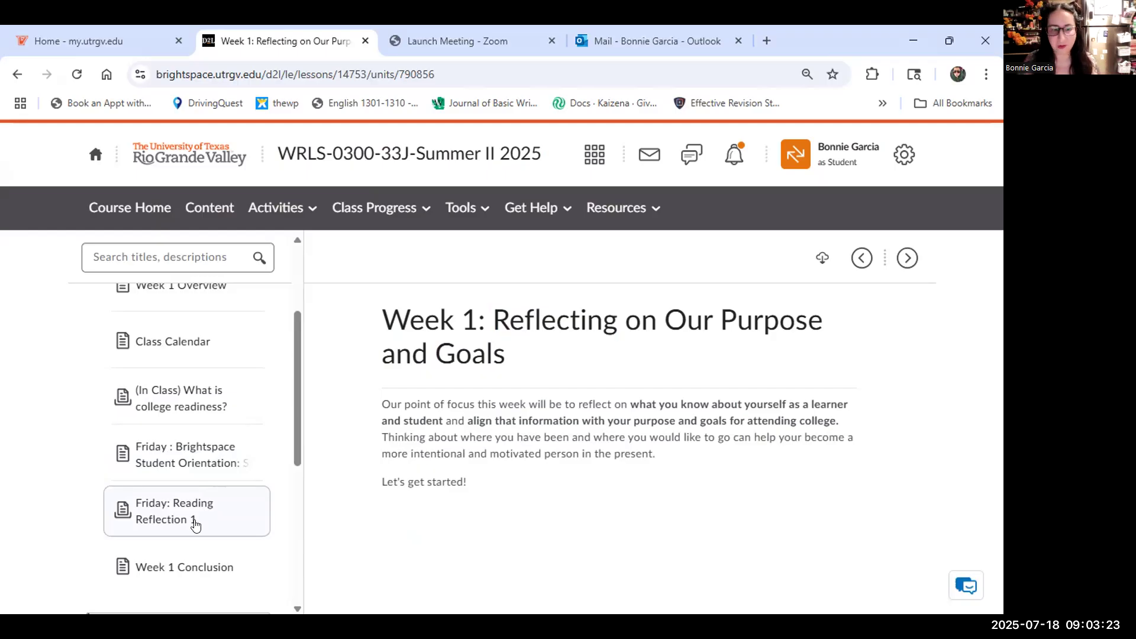
pyautogui.click(195, 524)
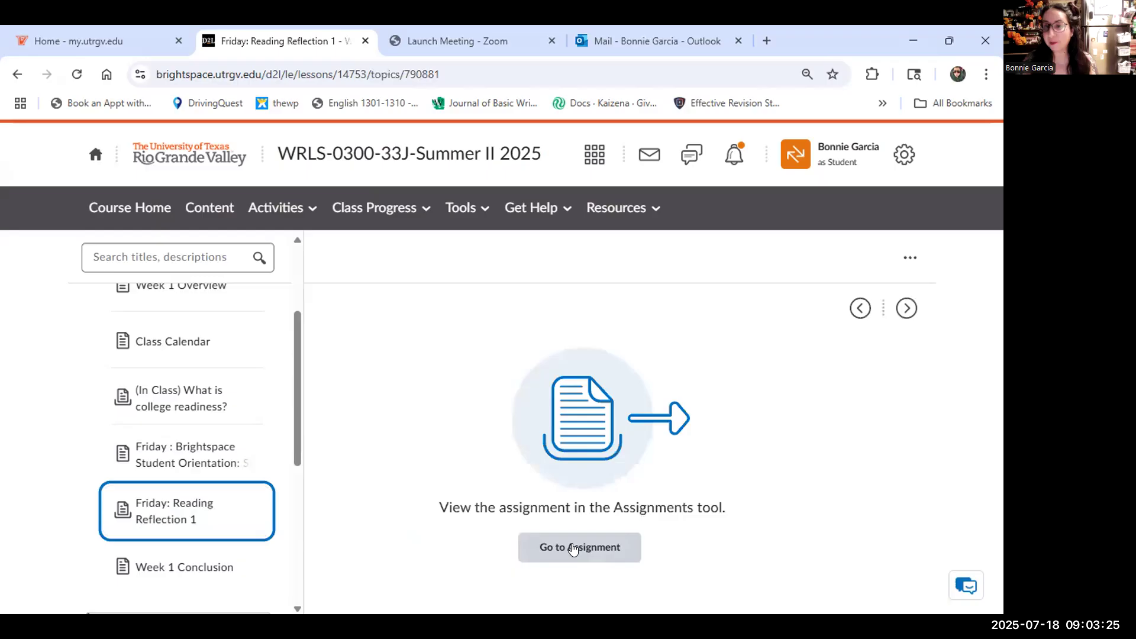
pyautogui.click(573, 549)
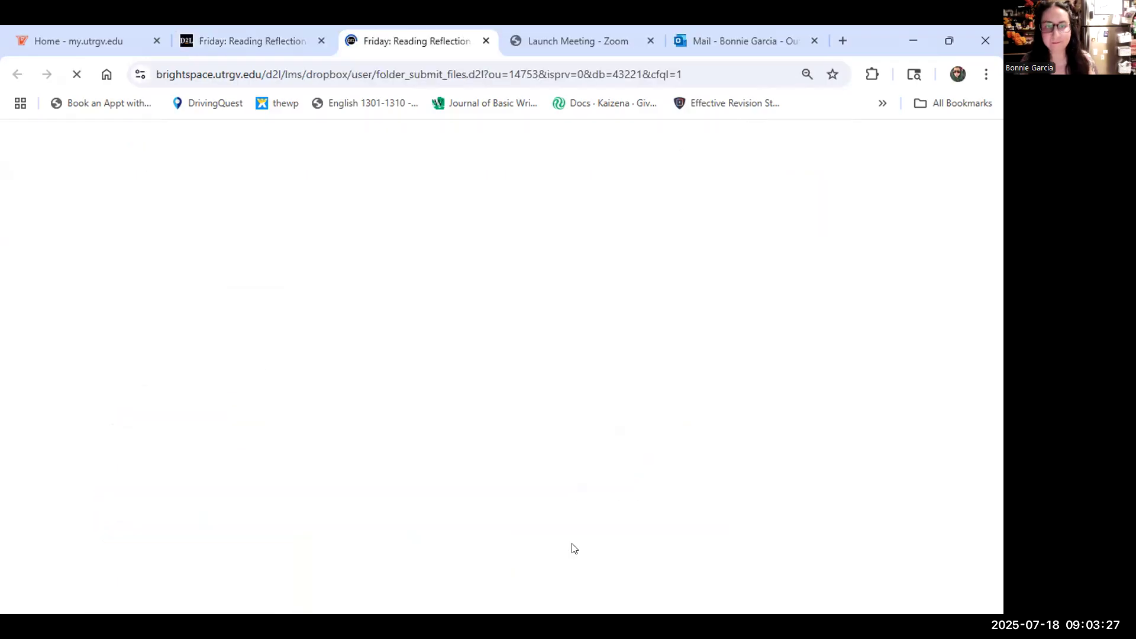
# Open the Dispositions Towards Learning reading link in a new tab.
pyautogui.scroll(-2, 622, 474)
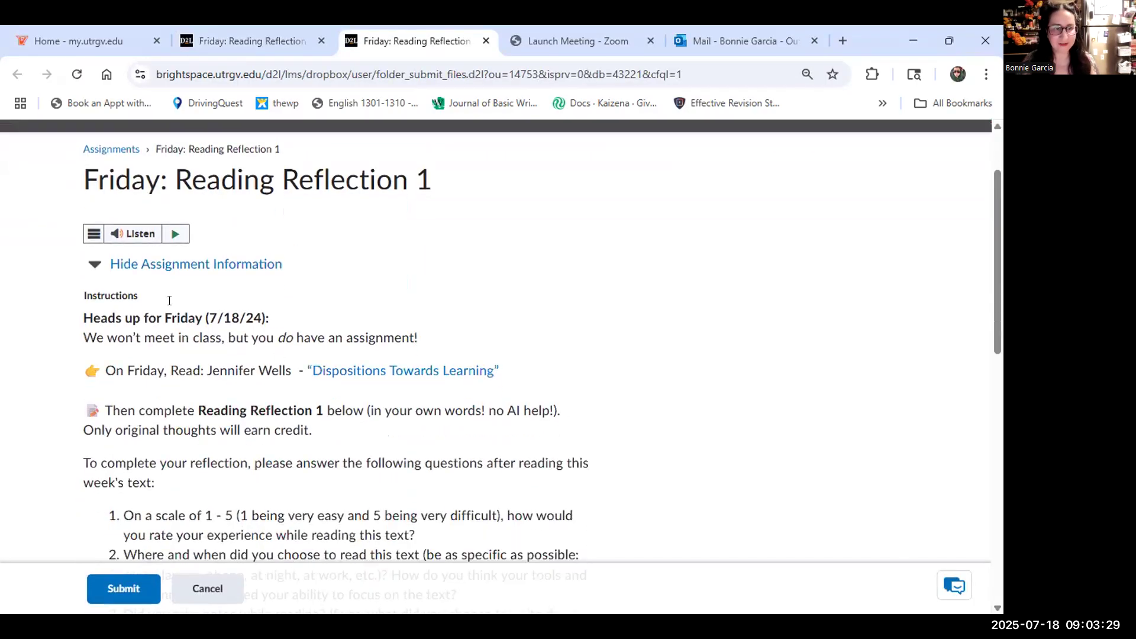
pyautogui.scroll(-1, 149, 249)
pyautogui.moveTo(148, 258); pyautogui.dragTo(287, 256)
pyautogui.moveTo(170, 312); pyautogui.dragTo(450, 315)
pyautogui.rightClick(449, 313)
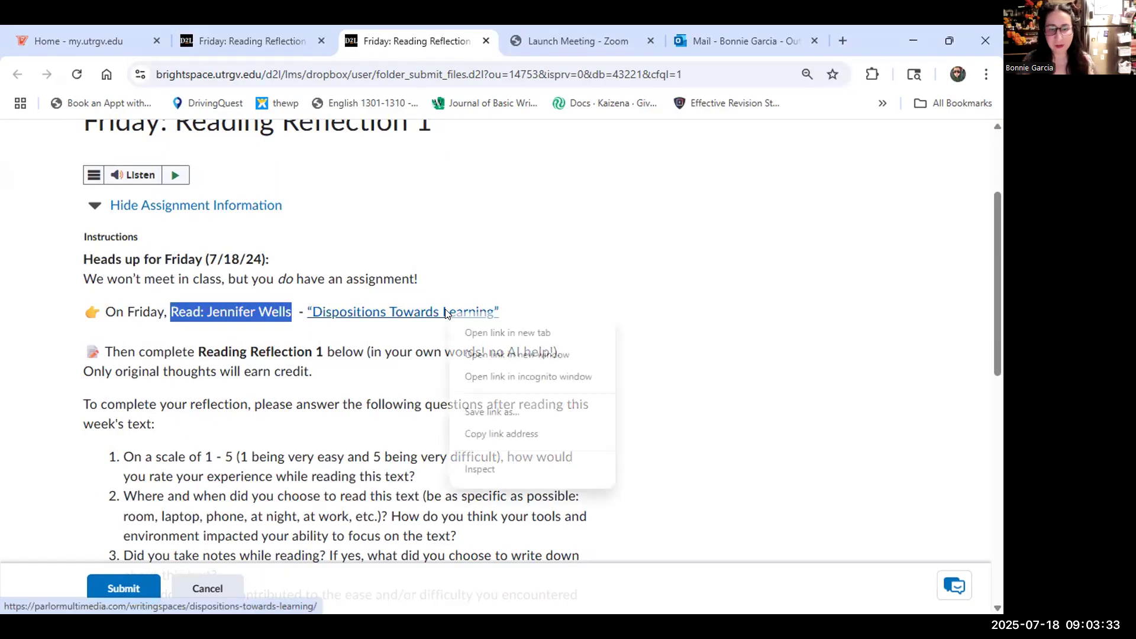
pyautogui.click(407, 320)
# Skim the Dispositions Toward Learning PDF to page 11, then return to page 1.
pyautogui.click(403, 318)
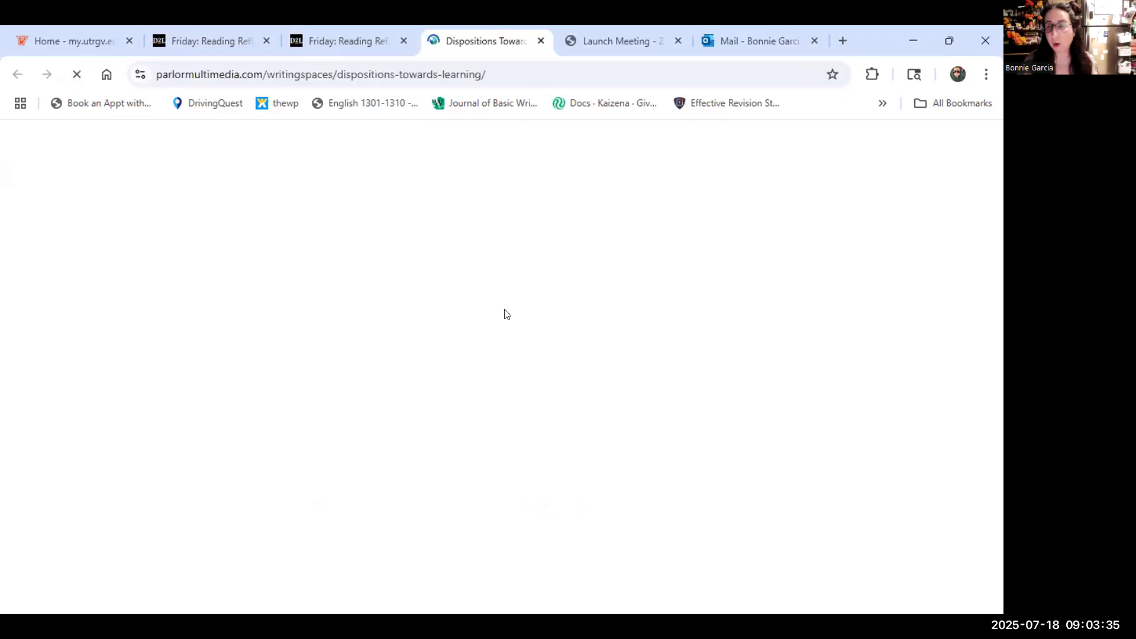
pyautogui.scroll(-5, 736, 376)
pyautogui.scroll(-4, 720, 385)
pyautogui.scroll(-20, 720, 384)
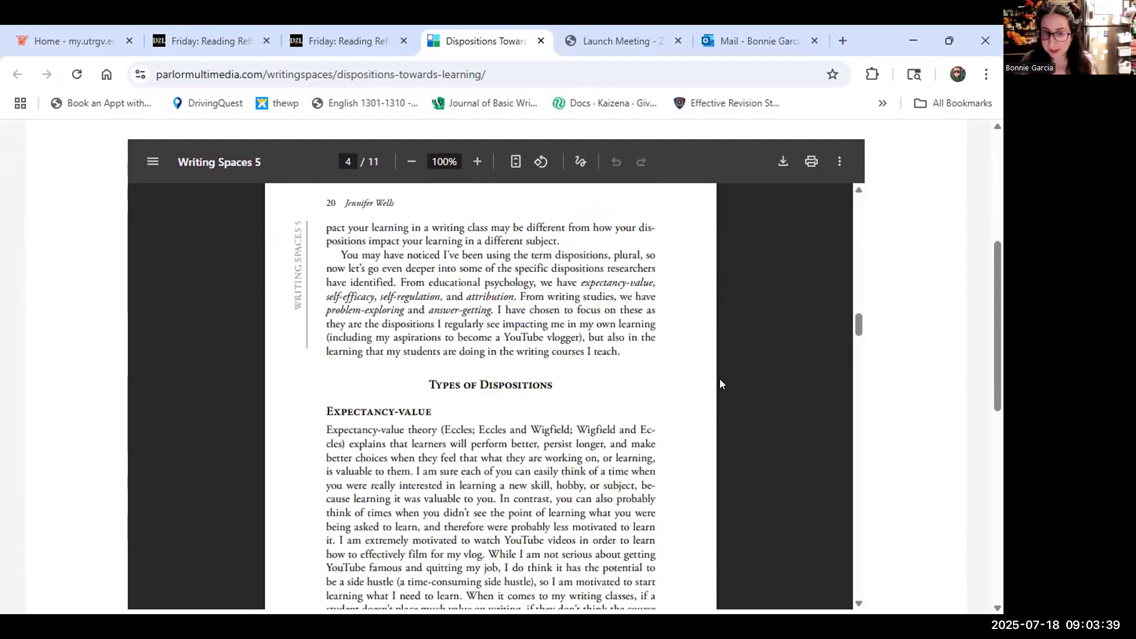
pyautogui.scroll(-20, 720, 384)
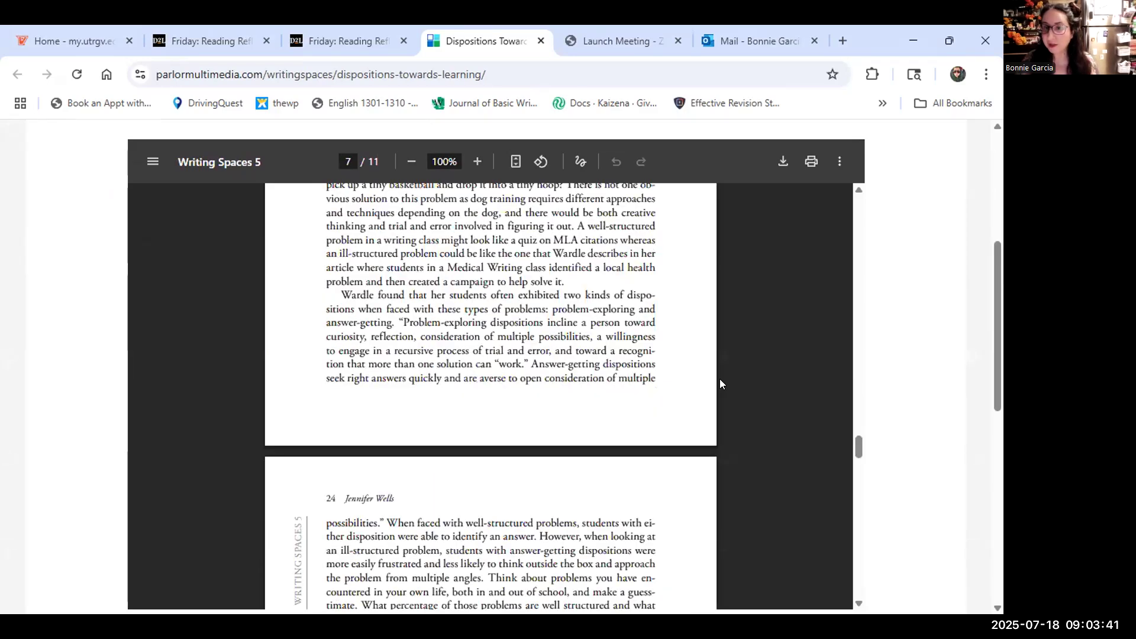
pyautogui.scroll(-20, 720, 379)
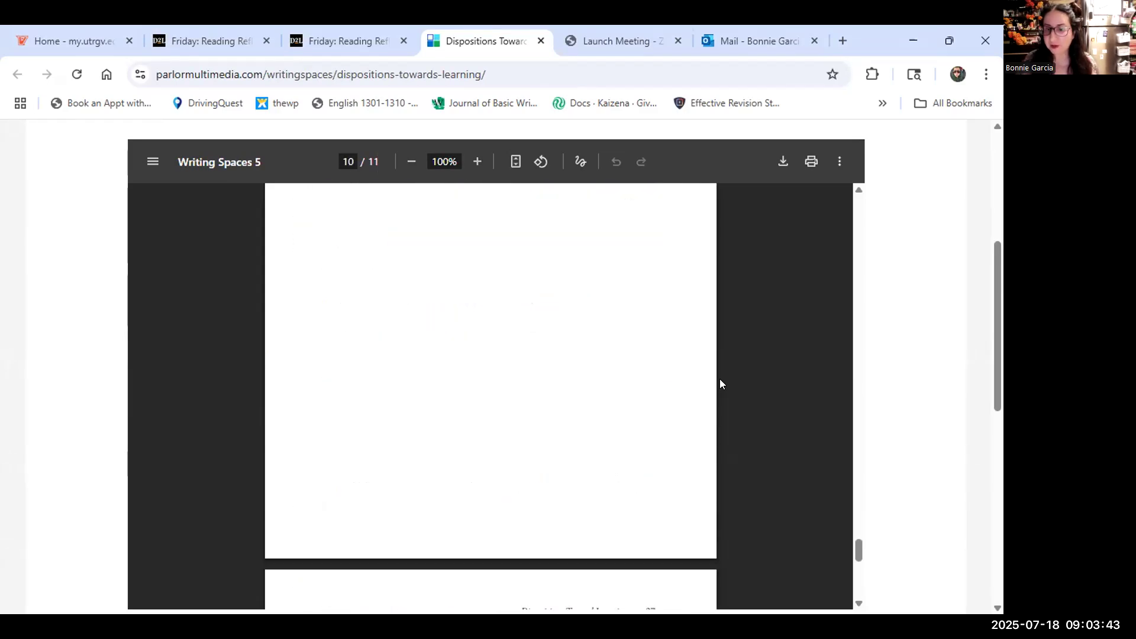
pyautogui.moveTo(858, 559); pyautogui.dragTo(859, 211)
pyautogui.scroll(6, 840, 219)
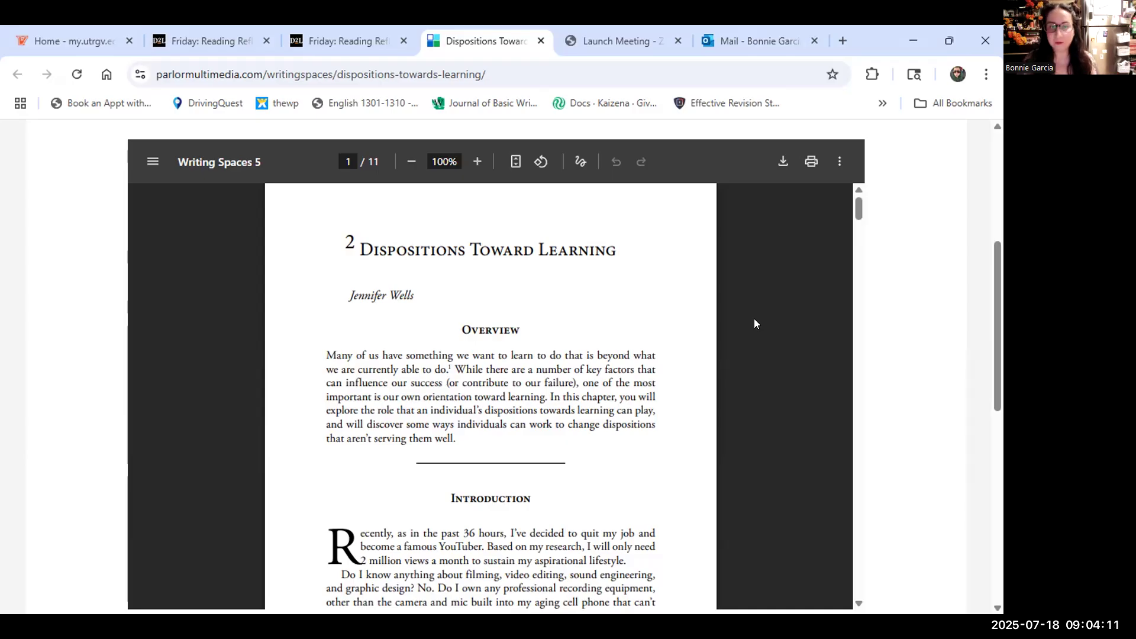
# Read the chapter title and the Overview's opening paragraph, highlighting them while reading.
pyautogui.moveTo(360, 248); pyautogui.dragTo(613, 247)
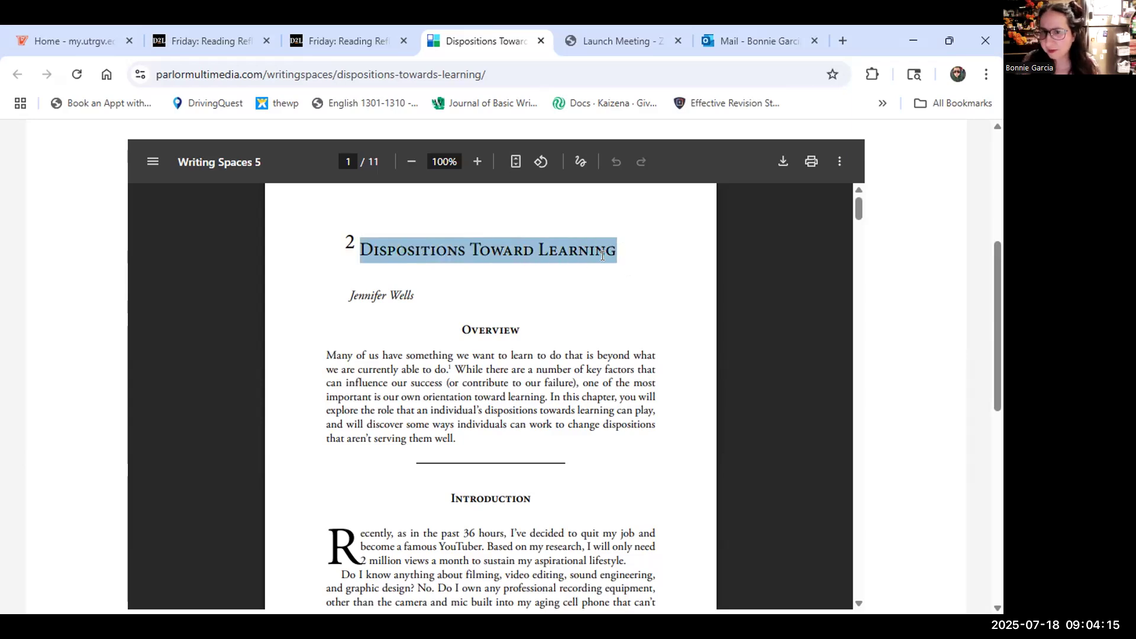
pyautogui.scroll(-3, 594, 272)
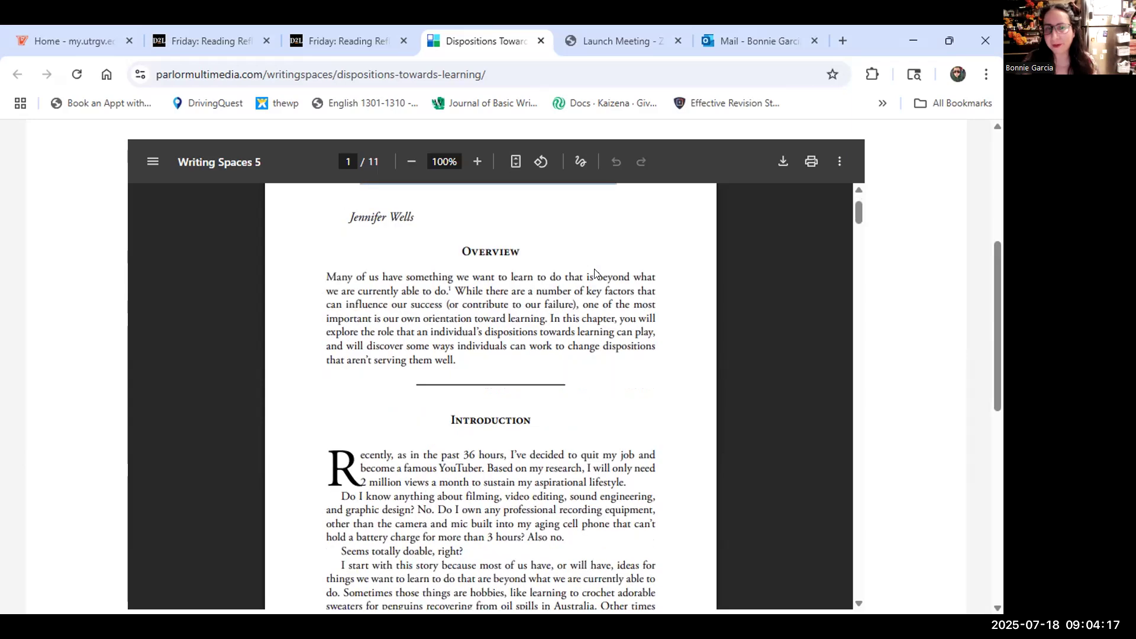
pyautogui.moveTo(326, 199); pyautogui.dragTo(456, 284)
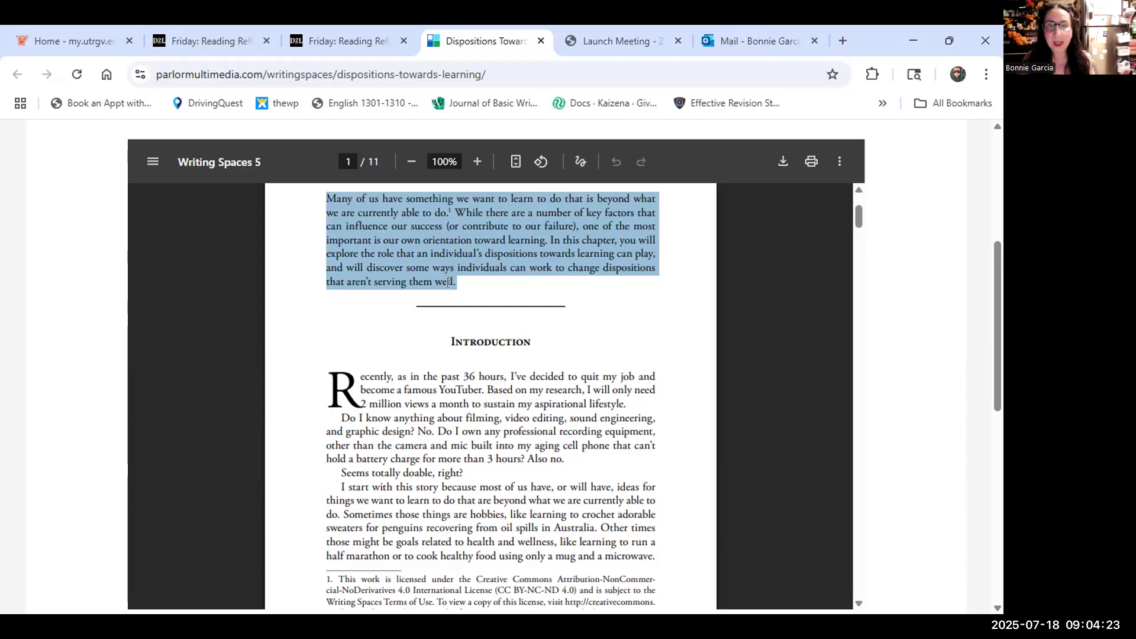
pyautogui.moveTo(456, 282); pyautogui.dragTo(321, 199)
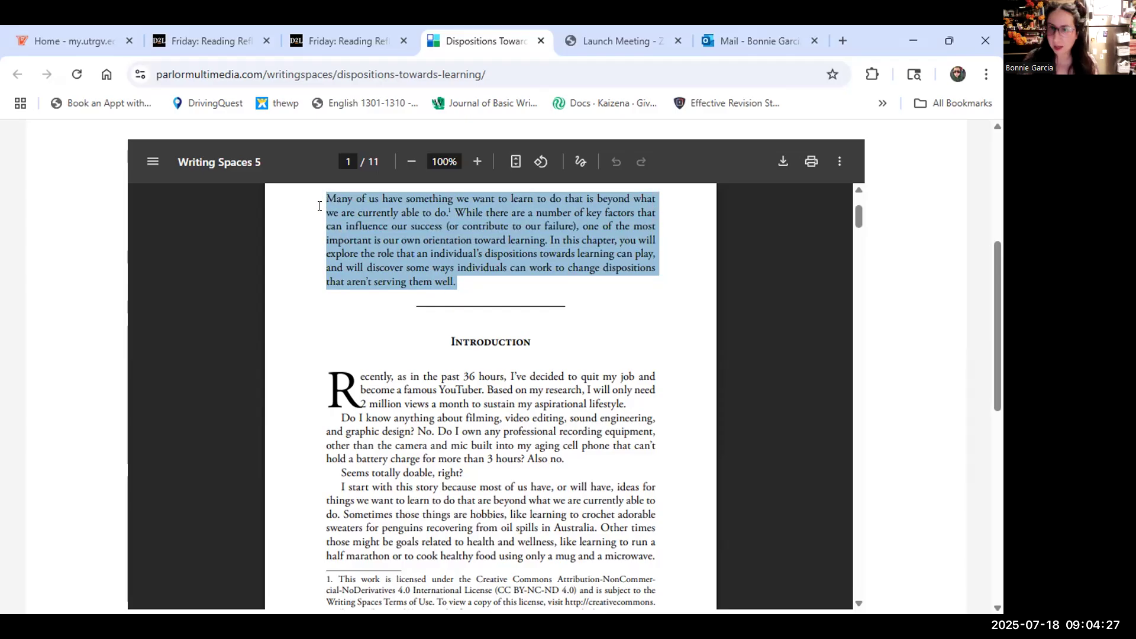
pyautogui.scroll(-2, 335, 232)
pyautogui.click(334, 243)
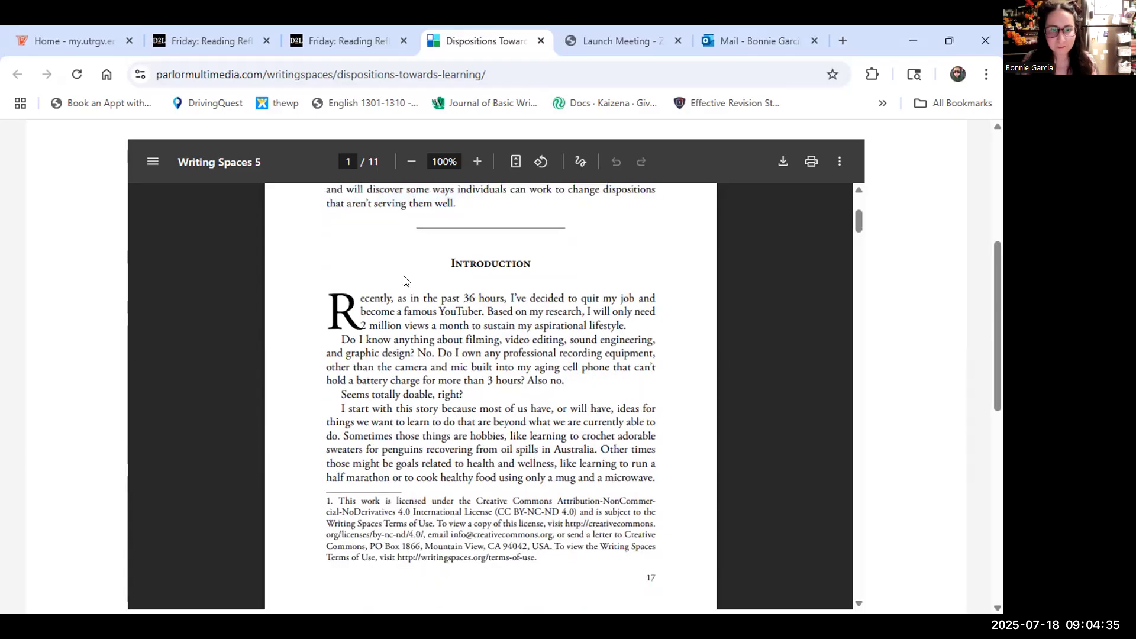
# Read on to page 2 and highlight the two paragraphs on factors affecting learning.
pyautogui.moveTo(448, 262); pyautogui.dragTo(520, 463)
pyautogui.scroll(-8, 530, 459)
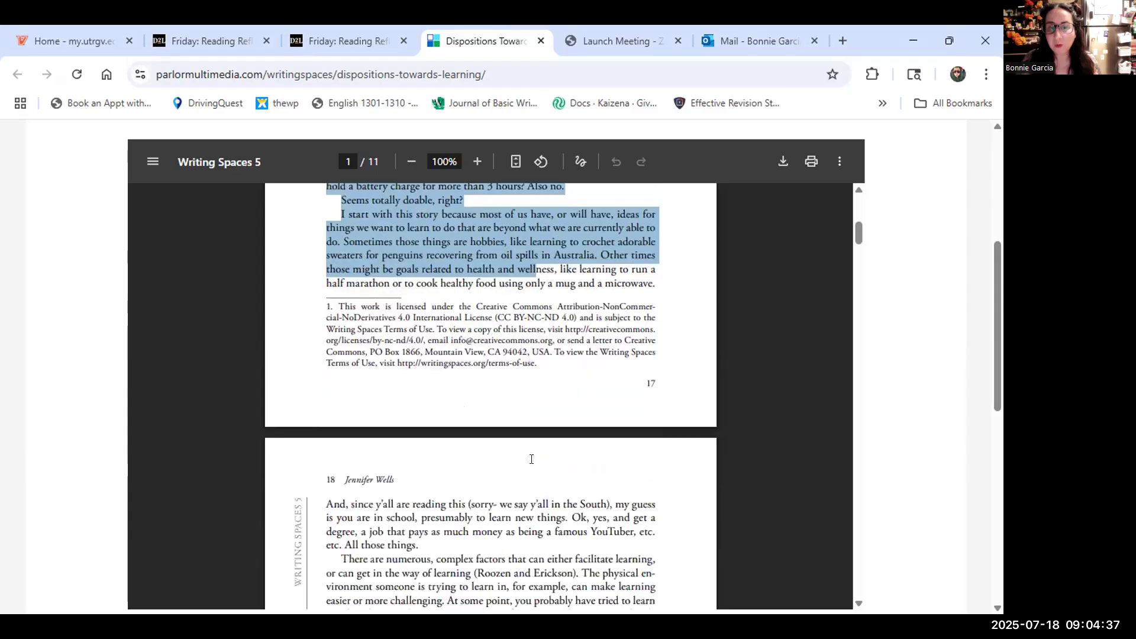
pyautogui.scroll(-4, 531, 459)
pyautogui.scroll(3, 485, 494)
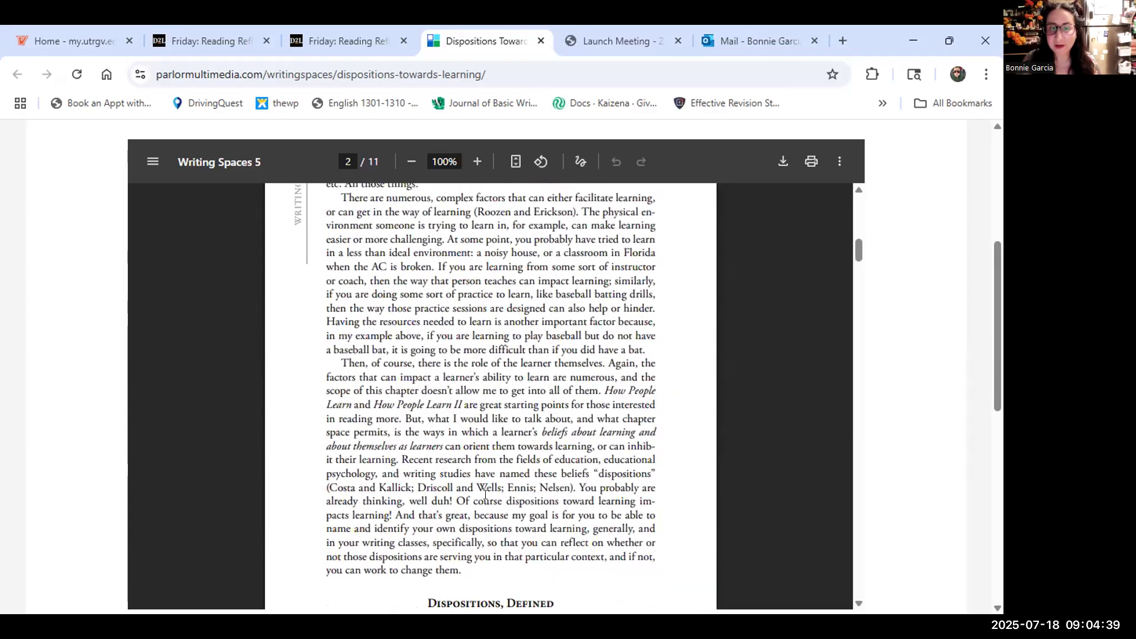
pyautogui.moveTo(464, 576); pyautogui.dragTo(333, 201)
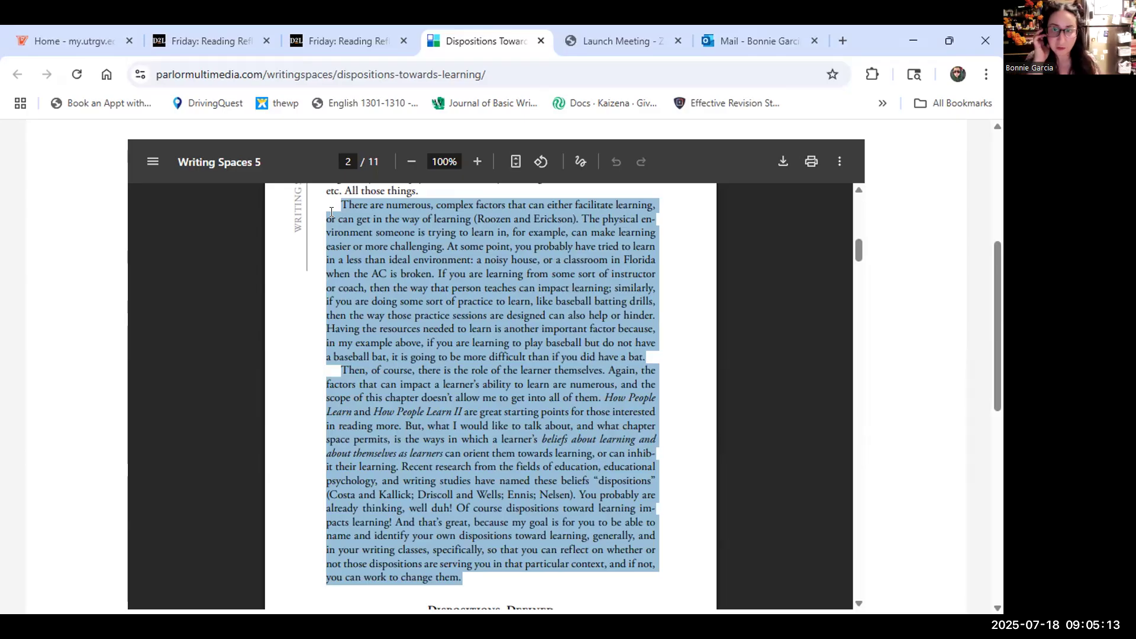
# Read Dispositions, Defined and highlight the passage on declarative and procedural knowledge.
pyautogui.scroll(-5, 495, 235)
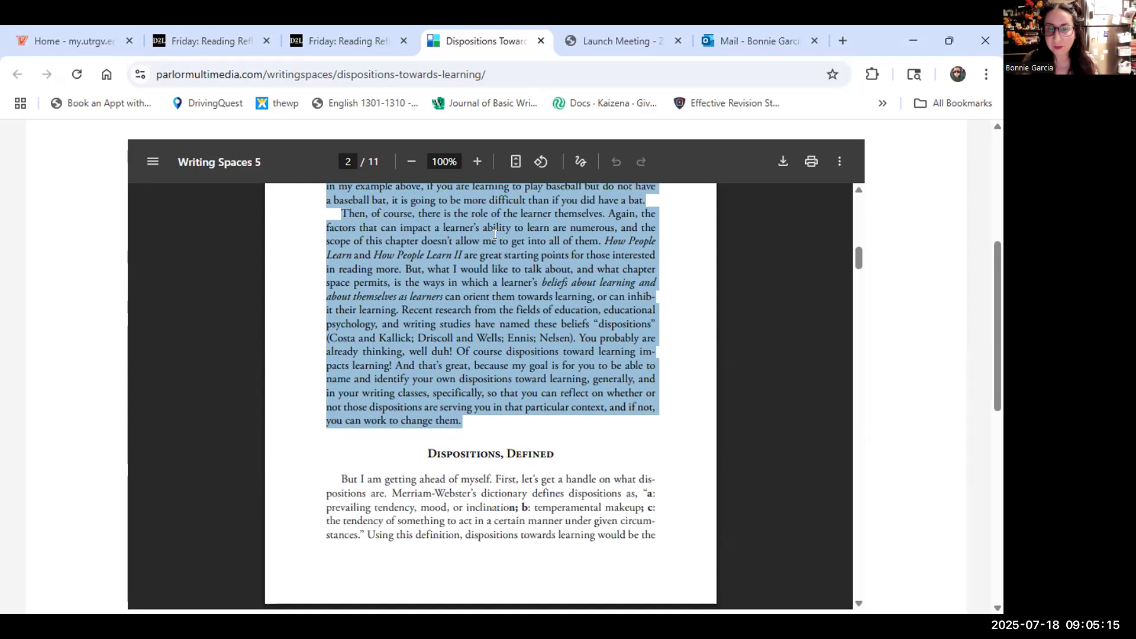
pyautogui.moveTo(446, 318); pyautogui.dragTo(537, 558)
pyautogui.scroll(-6, 536, 558)
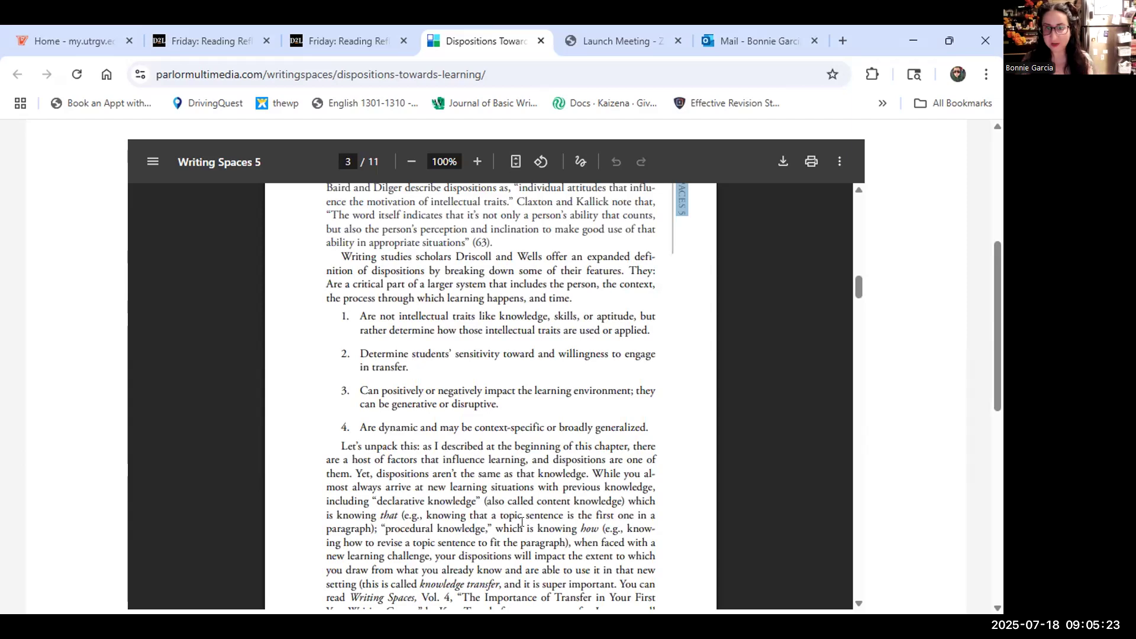
pyautogui.scroll(1, 522, 521)
pyautogui.click(475, 301)
pyautogui.moveTo(502, 251); pyautogui.dragTo(550, 334)
pyautogui.scroll(-3, 495, 344)
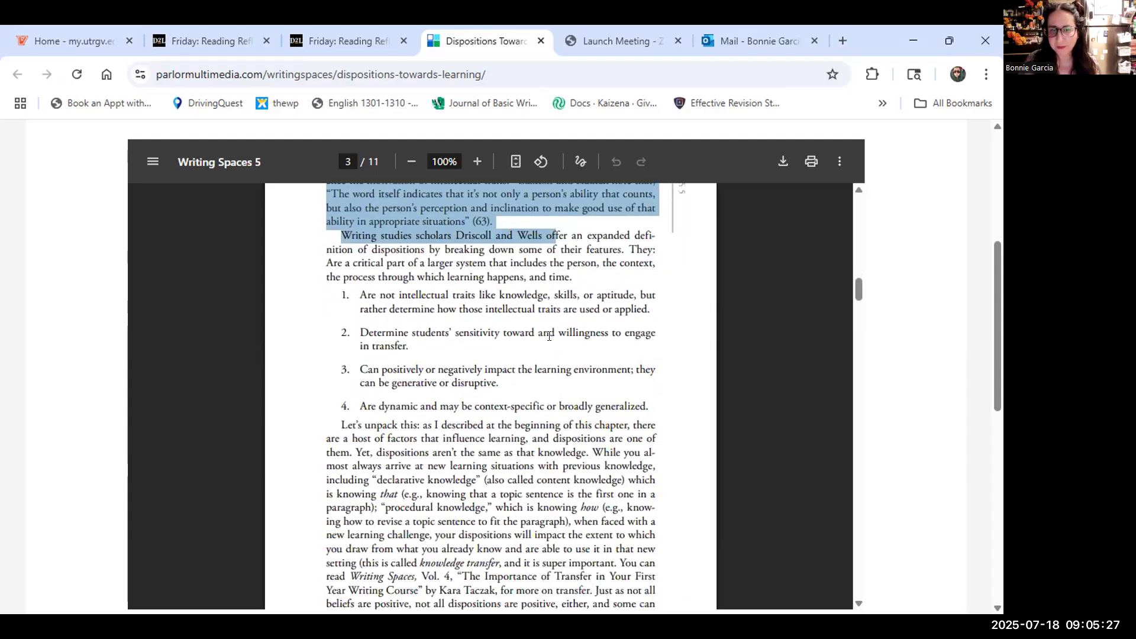
pyautogui.moveTo(342, 344); pyautogui.dragTo(523, 467)
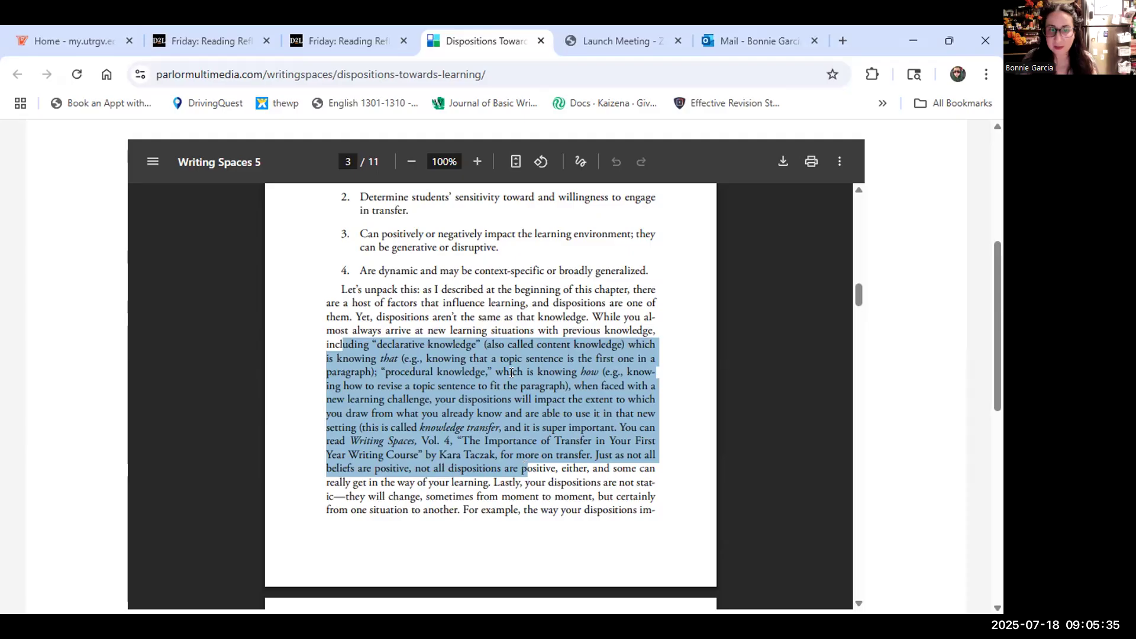
# Read through the dispositions types, then return to page 5 and highlight the Self-Regulation heading.
pyautogui.scroll(-3, 523, 466)
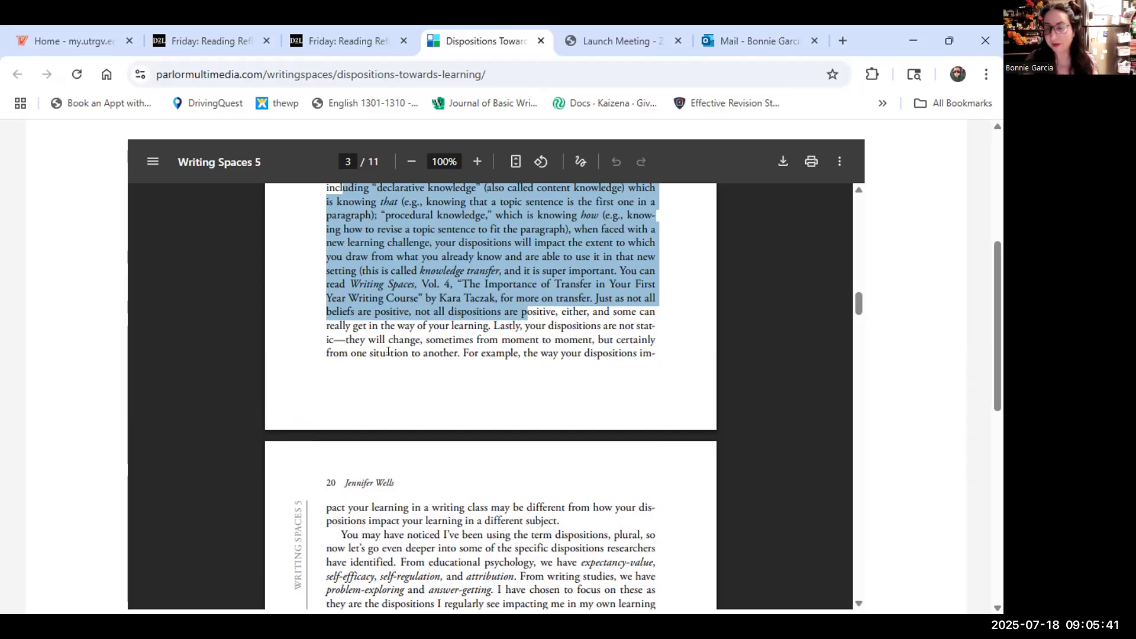
pyautogui.scroll(-7, 387, 352)
pyautogui.moveTo(385, 318); pyautogui.dragTo(544, 555)
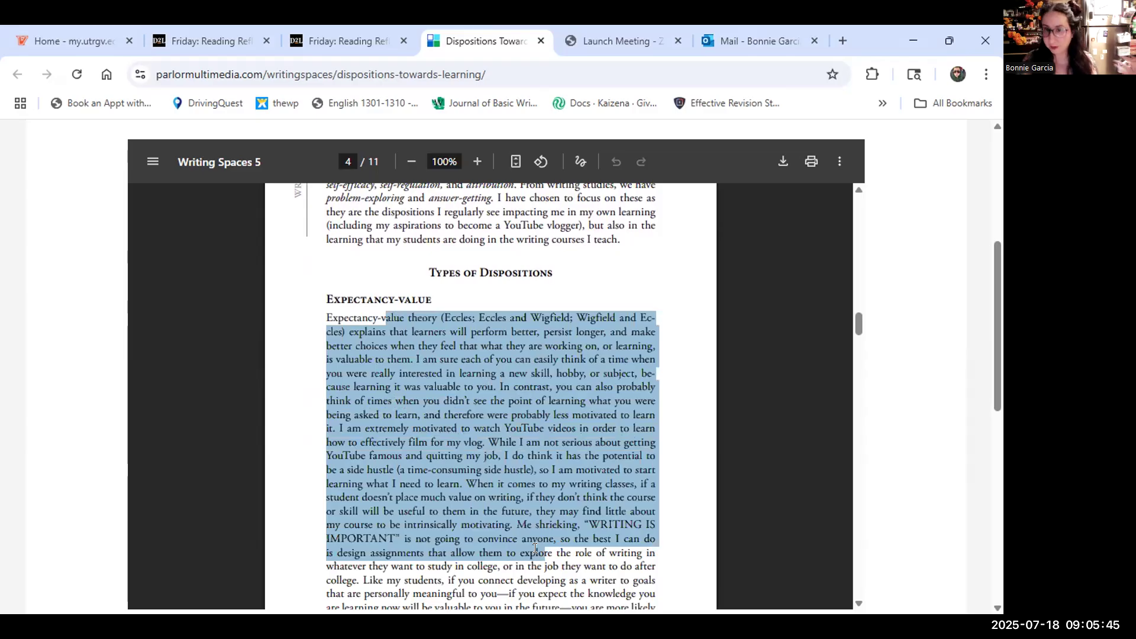
pyautogui.scroll(-4, 534, 547)
pyautogui.scroll(-4, 534, 547)
pyautogui.moveTo(326, 394); pyautogui.dragTo(502, 559)
pyautogui.scroll(-4, 503, 559)
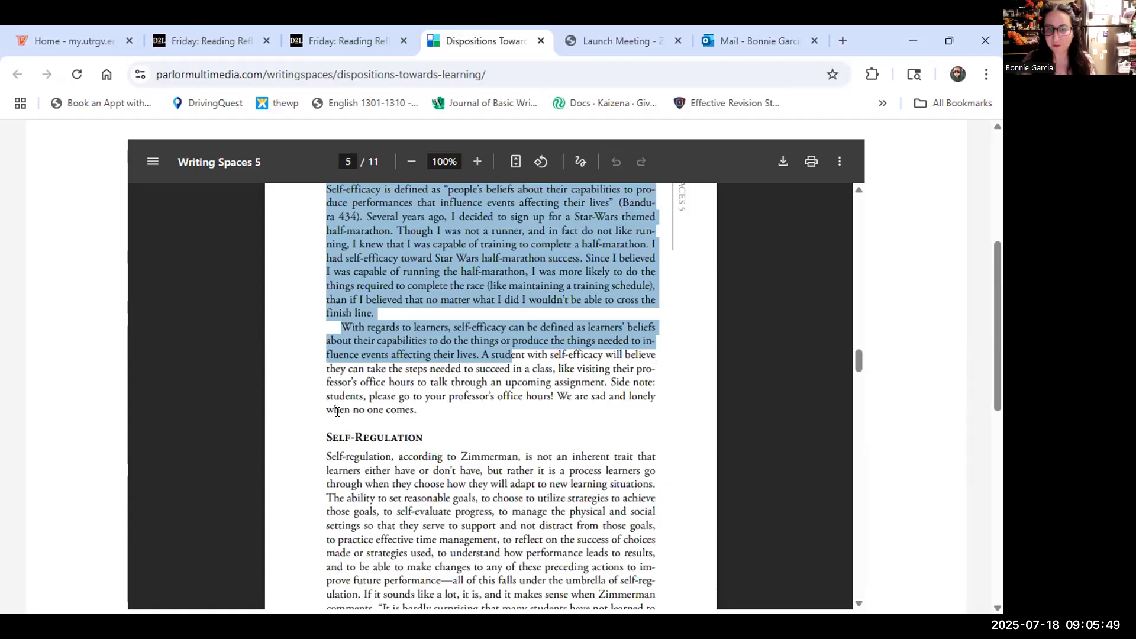
pyautogui.scroll(2, 338, 410)
pyautogui.scroll(-8, 337, 410)
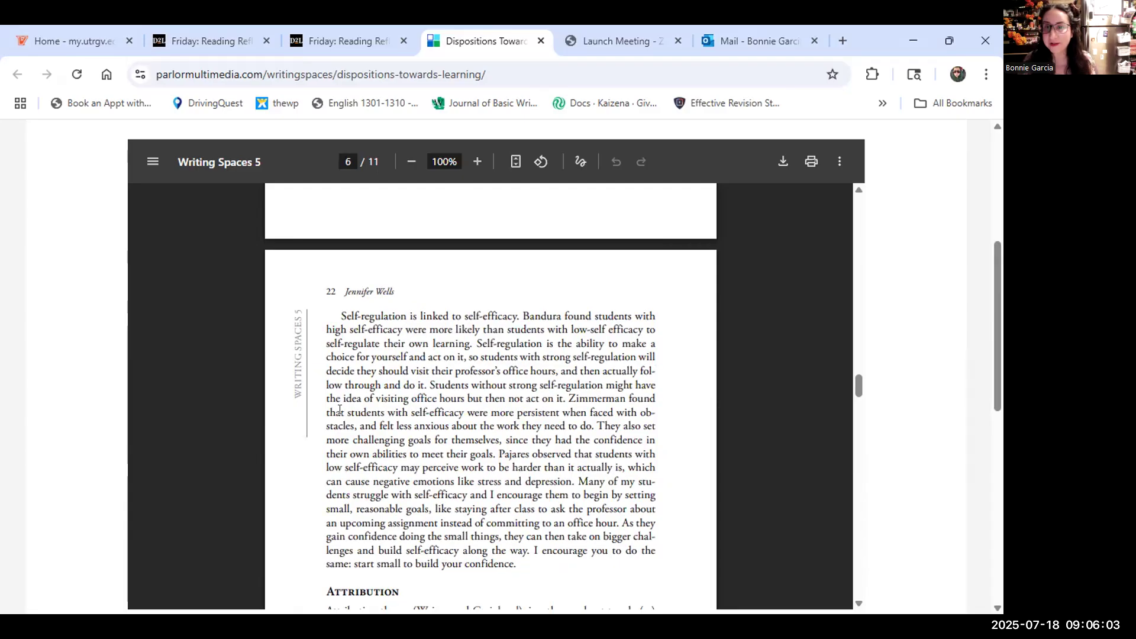
pyautogui.scroll(5, 339, 409)
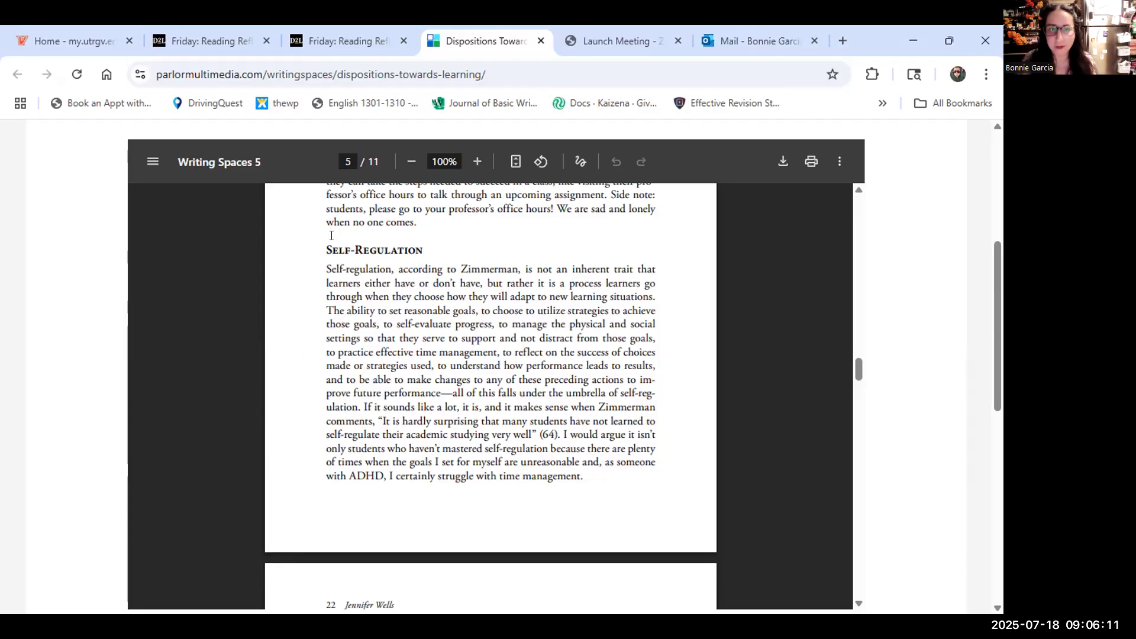
pyautogui.moveTo(325, 250); pyautogui.dragTo(420, 251)
pyautogui.hotkey('ctrl', 'c')
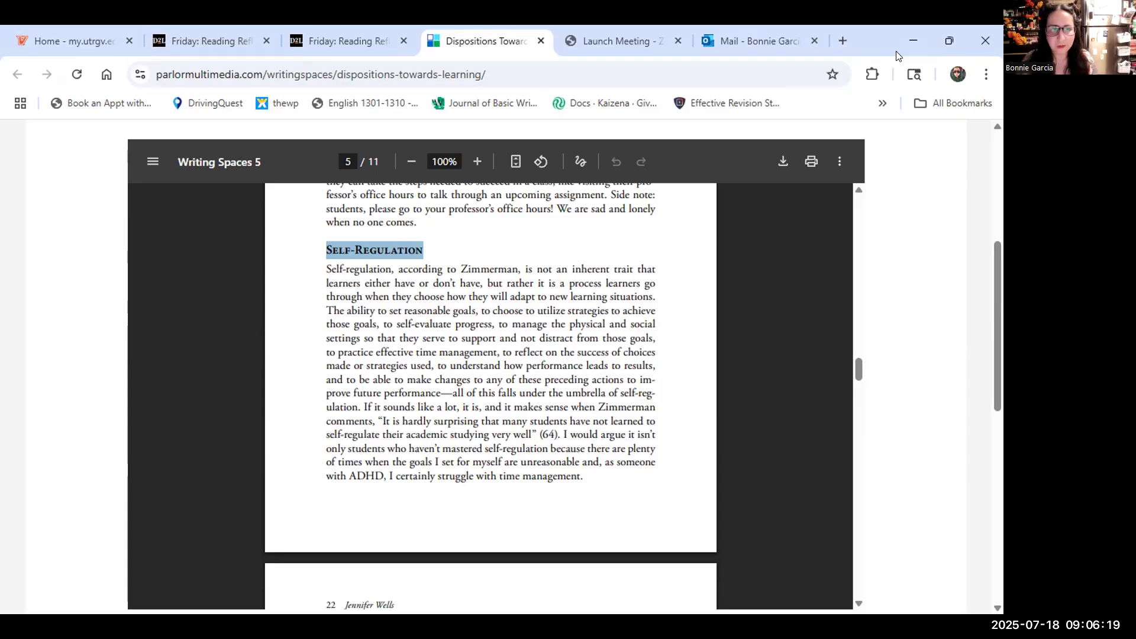
# Search Google for a Self-Regulation definition, then return to the Dispositions reading tab.
pyautogui.hotkey('ctrl', 'Tab')
pyautogui.hotkey('ctrl', 'l')
pyautogui.hotkey('ctrl', 'v')
pyautogui.write('def')
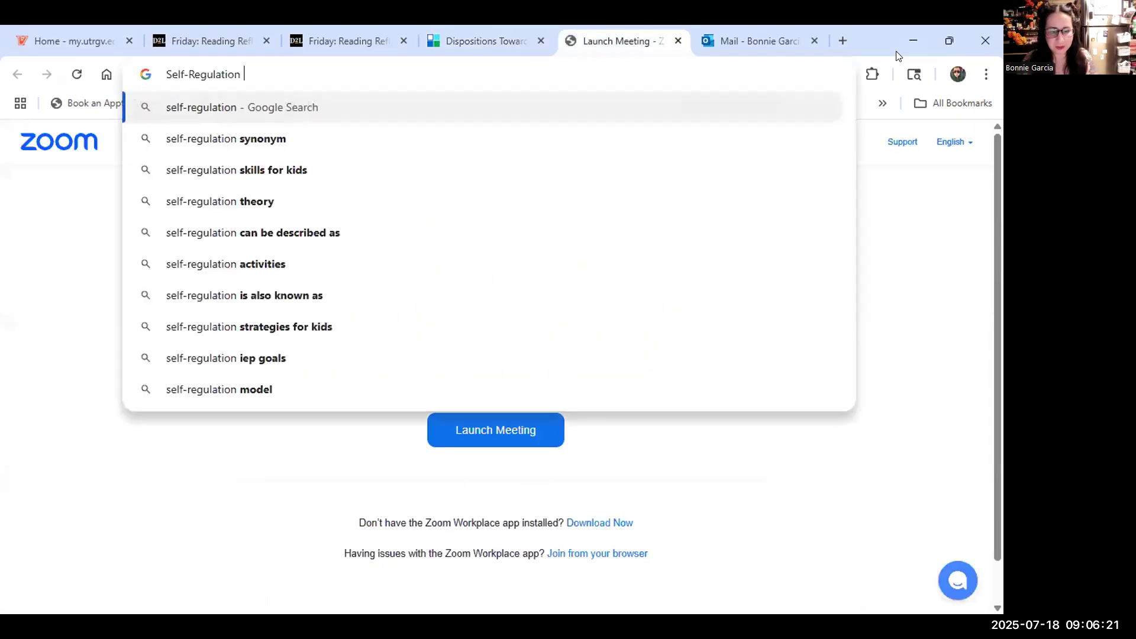
pyautogui.write('intion')
pyautogui.press('Return')
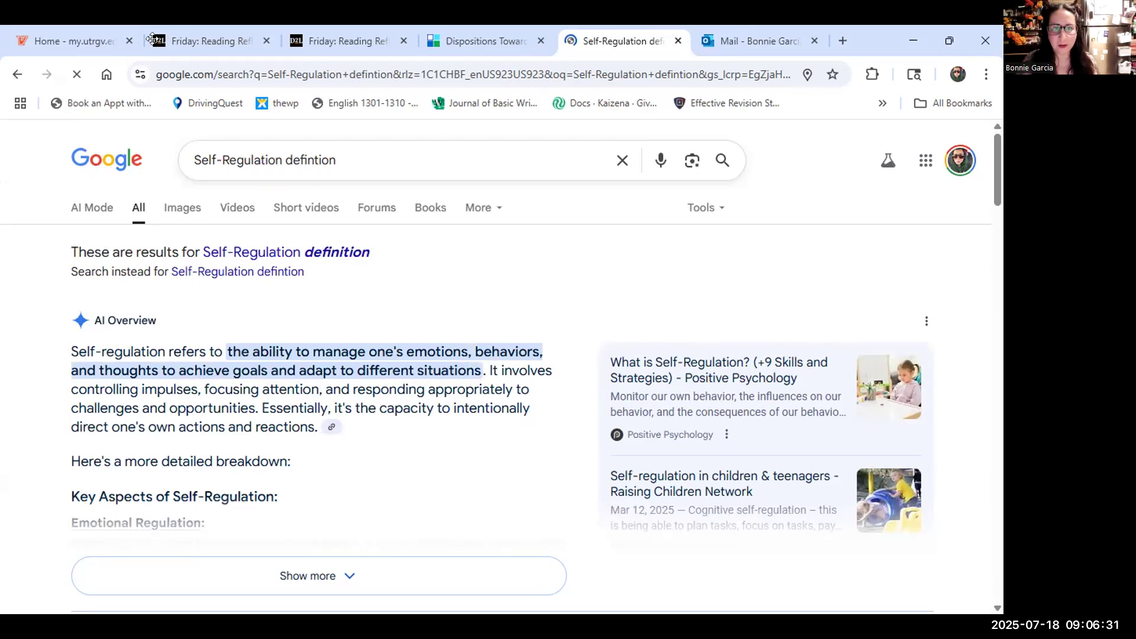
pyautogui.click(453, 45)
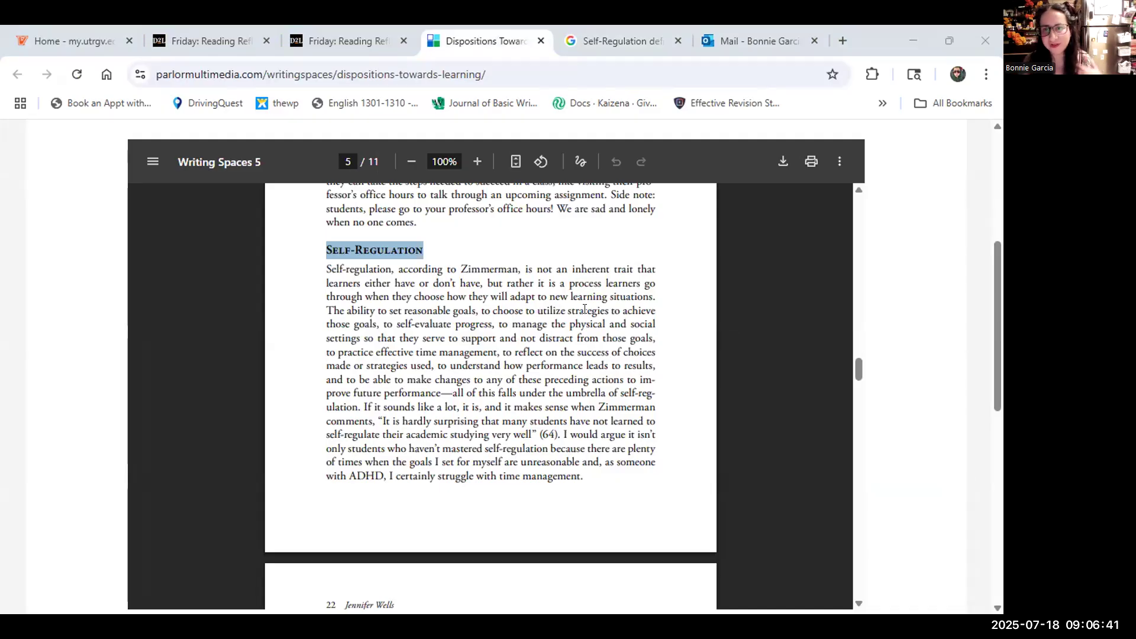
# Skim the chapter down to Works Cited, then drag back to page 1.
pyautogui.scroll(-14, 584, 309)
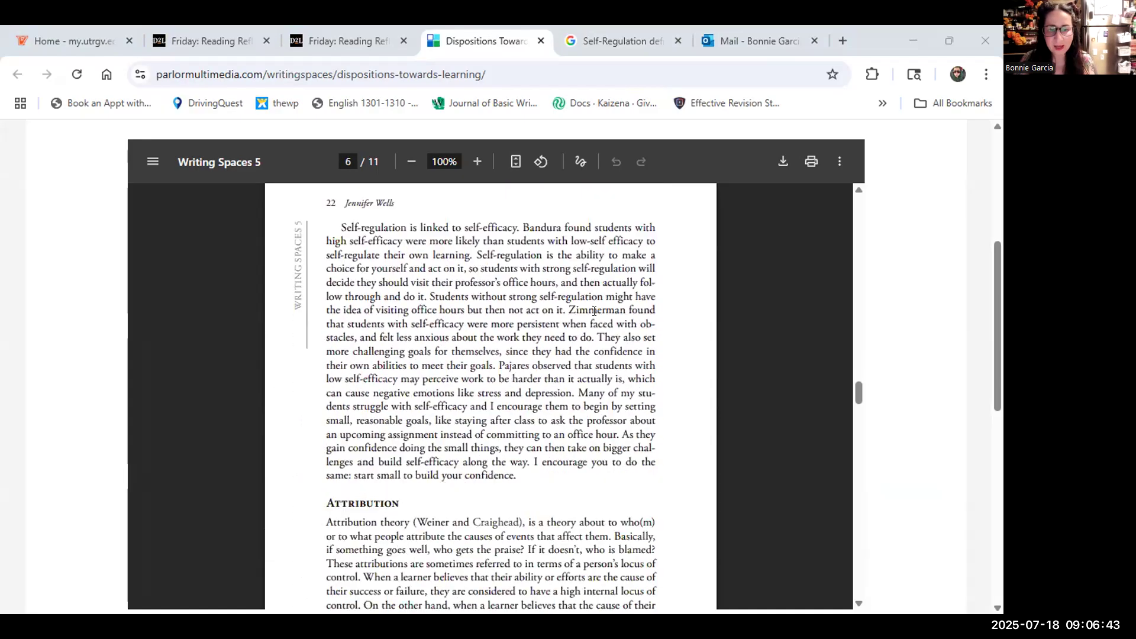
pyautogui.scroll(-3, 593, 311)
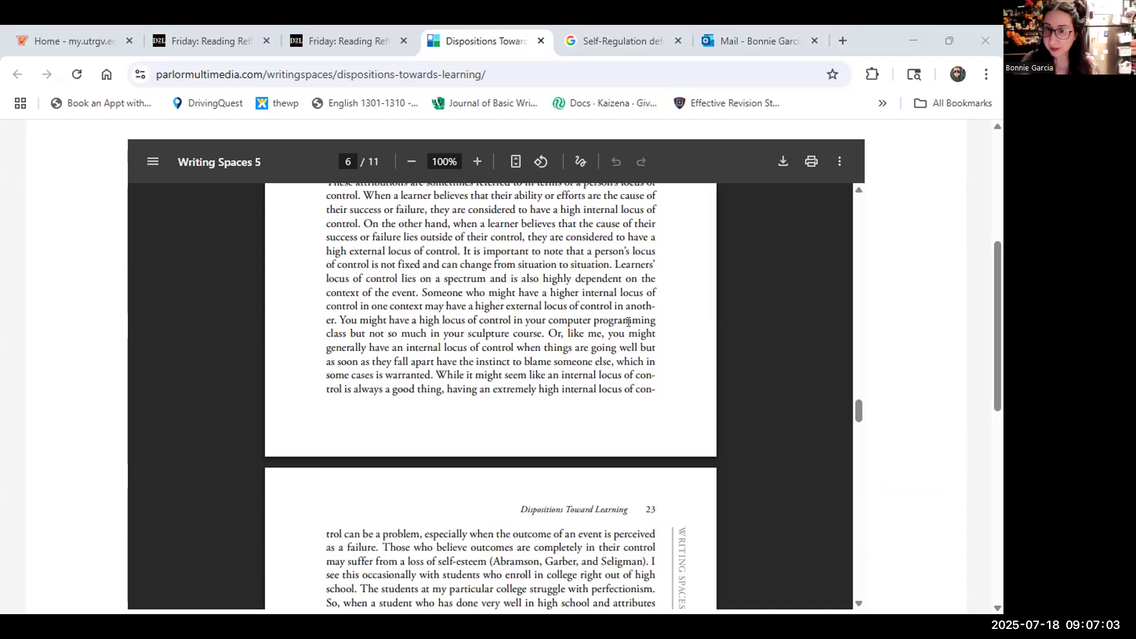
pyautogui.scroll(-15, 624, 314)
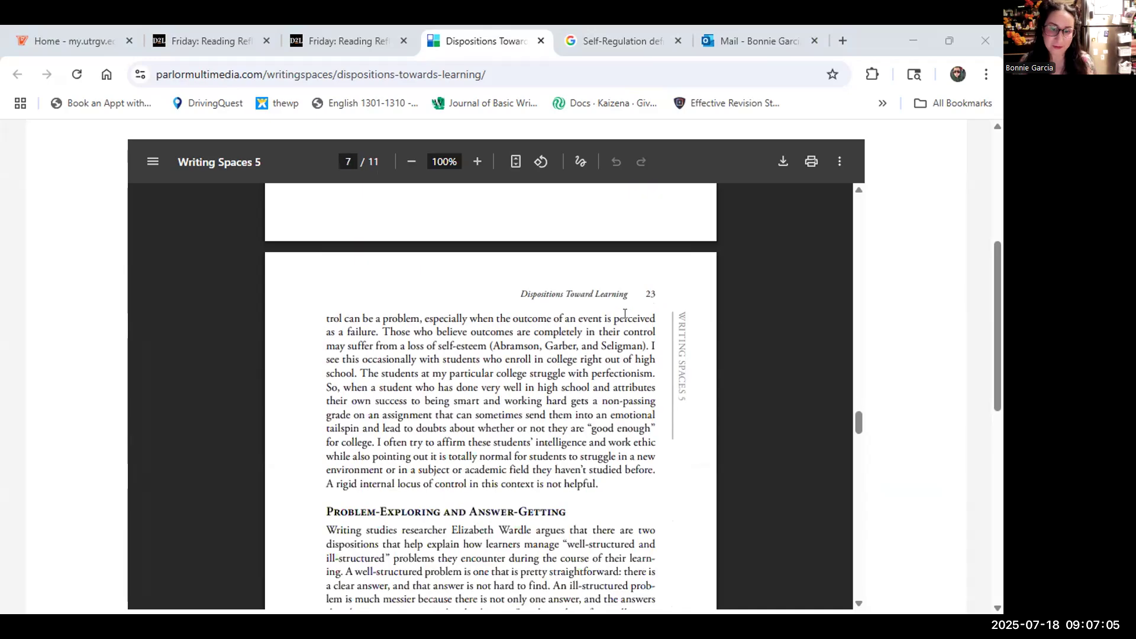
pyautogui.scroll(-12, 625, 313)
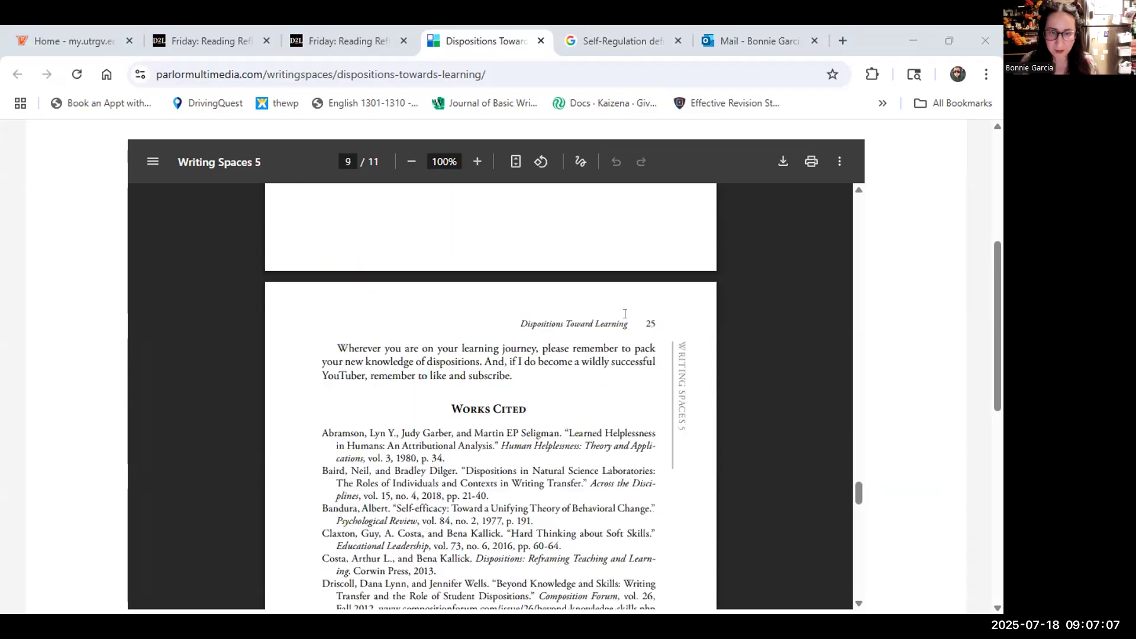
pyautogui.scroll(8, 624, 314)
pyautogui.scroll(12, 625, 313)
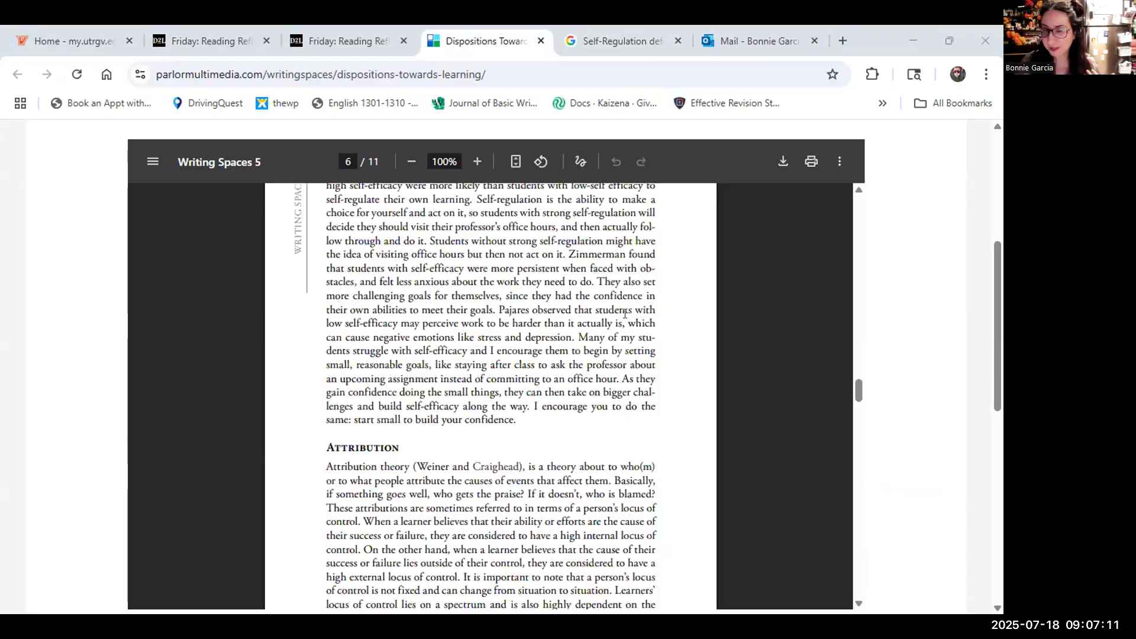
pyautogui.scroll(6, 625, 313)
pyautogui.moveTo(858, 372); pyautogui.dragTo(809, 216)
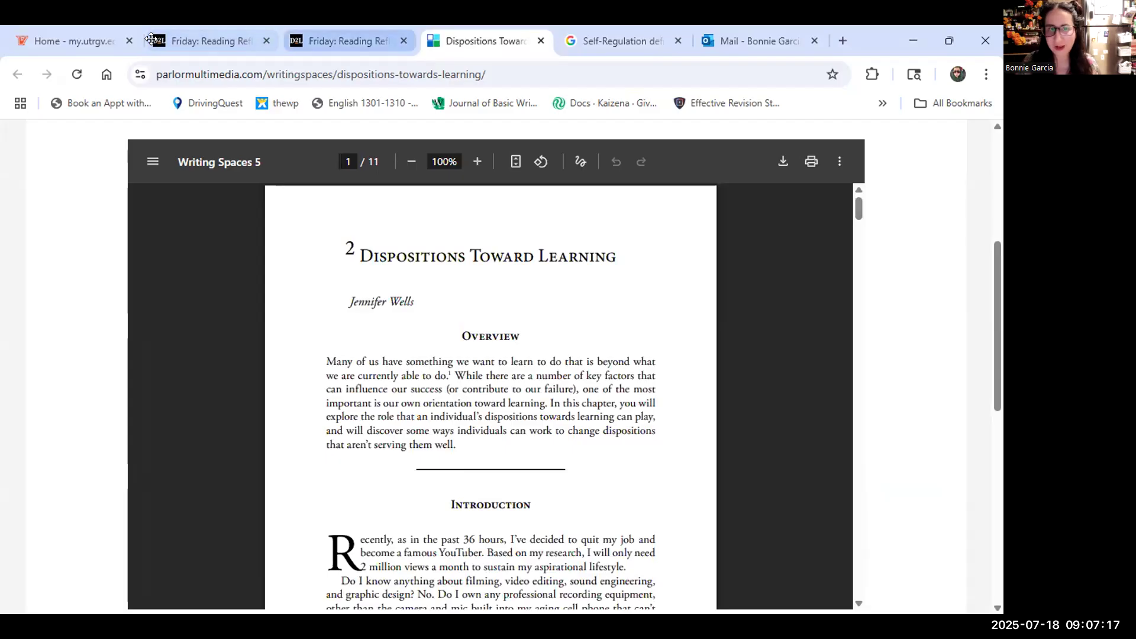
# Open the Friday reading reflection page and highlight question 1's 1-5 scale and the reading title.
pyautogui.click(343, 41)
pyautogui.scroll(-1, 340, 310)
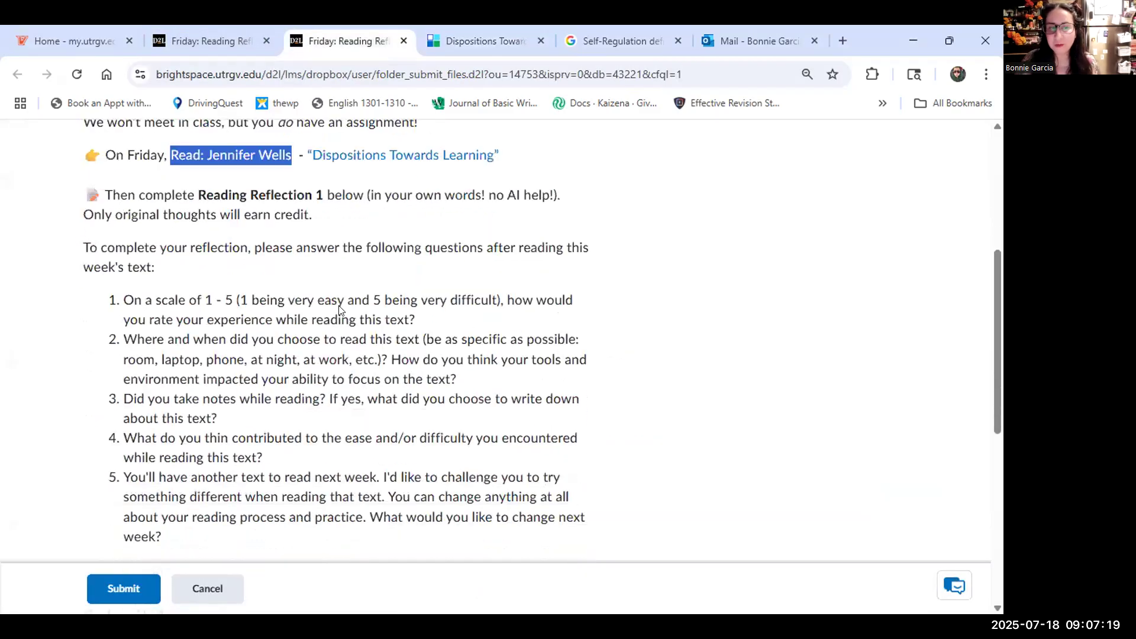
pyautogui.moveTo(122, 300); pyautogui.dragTo(166, 539)
pyautogui.click(207, 312)
pyautogui.moveTo(190, 300); pyautogui.dragTo(278, 299)
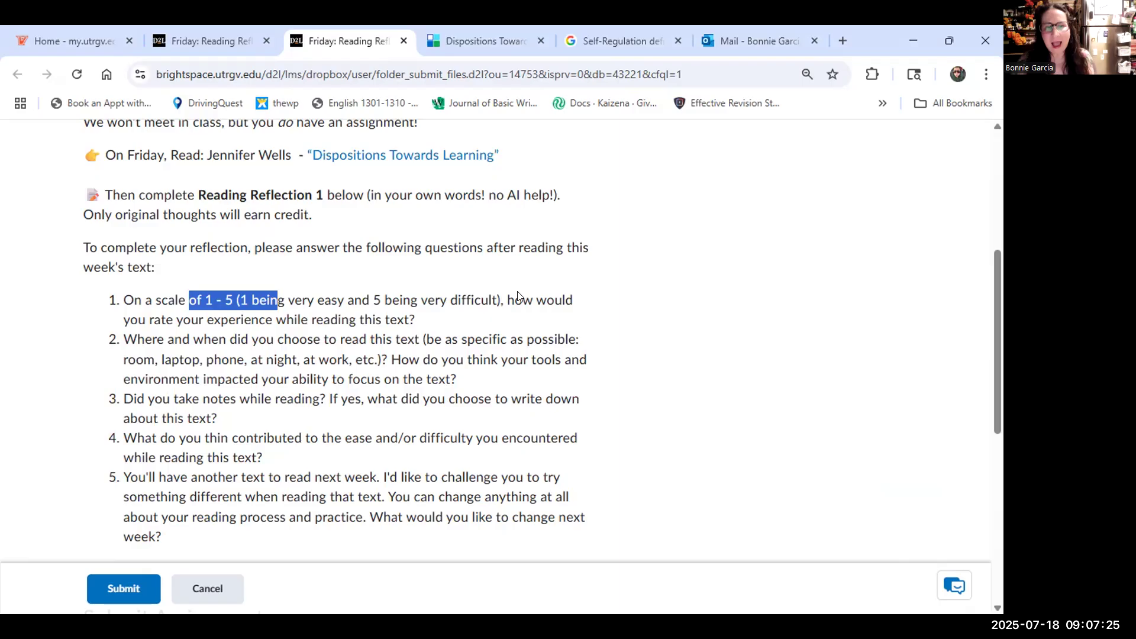
pyautogui.moveTo(416, 320); pyautogui.dragTo(225, 298)
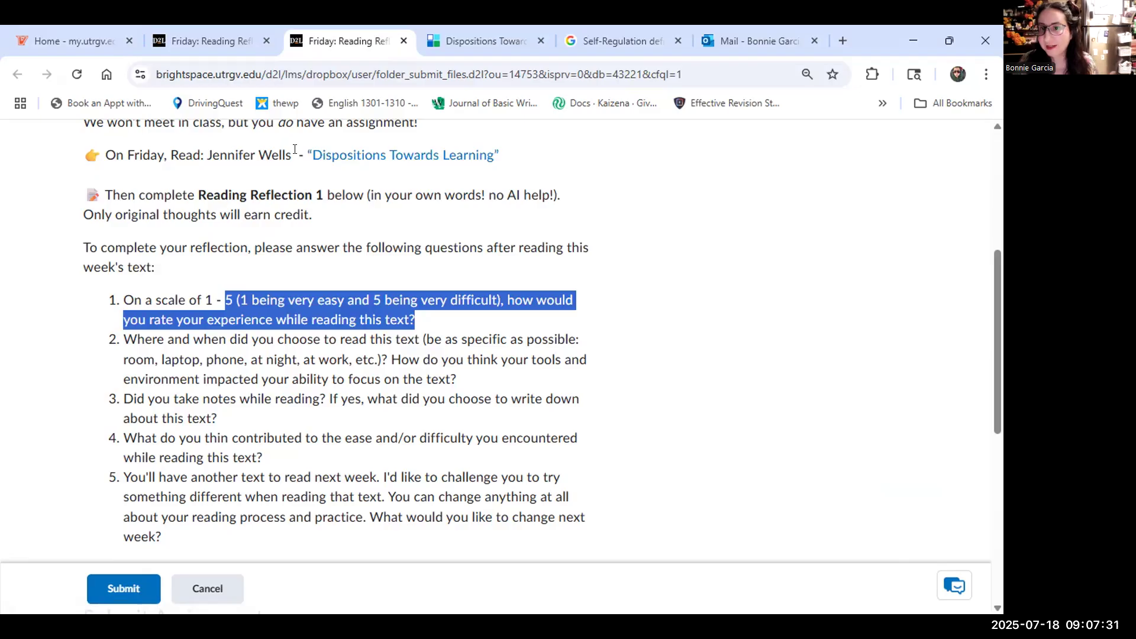
pyautogui.moveTo(295, 149); pyautogui.dragTo(518, 150)
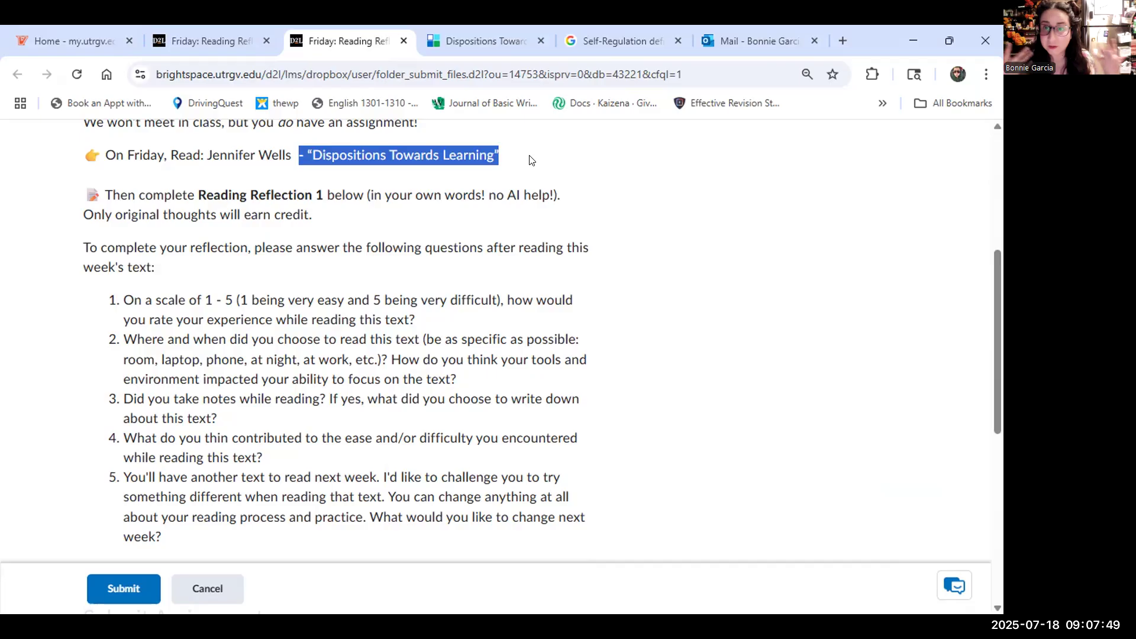
pyautogui.click(417, 321)
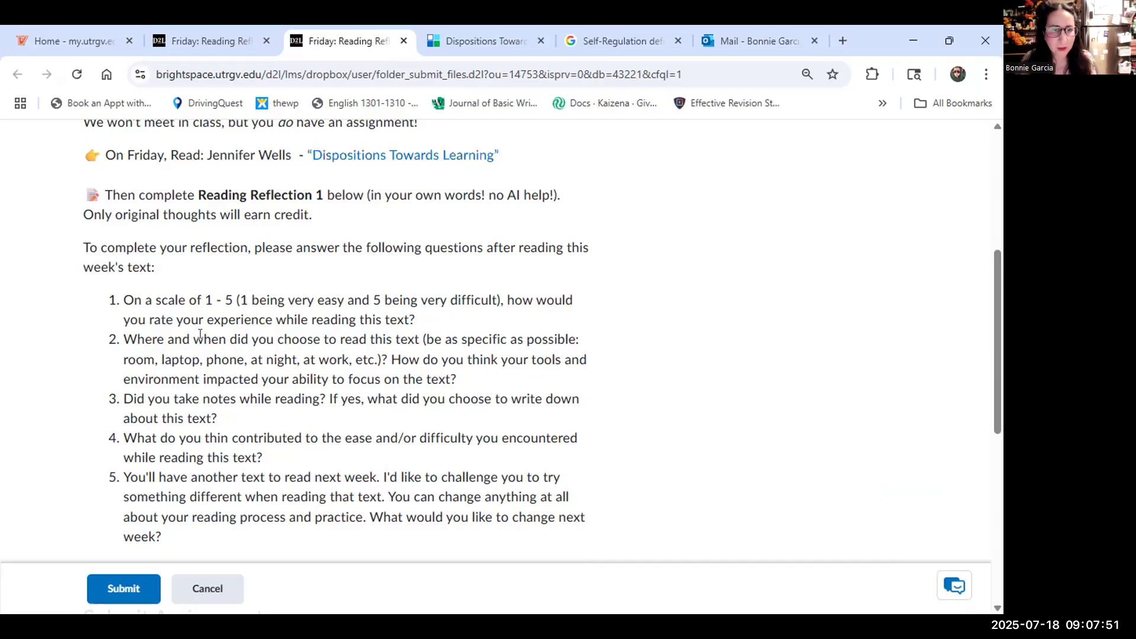
# Highlight key parts of questions 2 through 5 while reviewing them.
pyautogui.moveTo(156, 334); pyautogui.dragTo(443, 348)
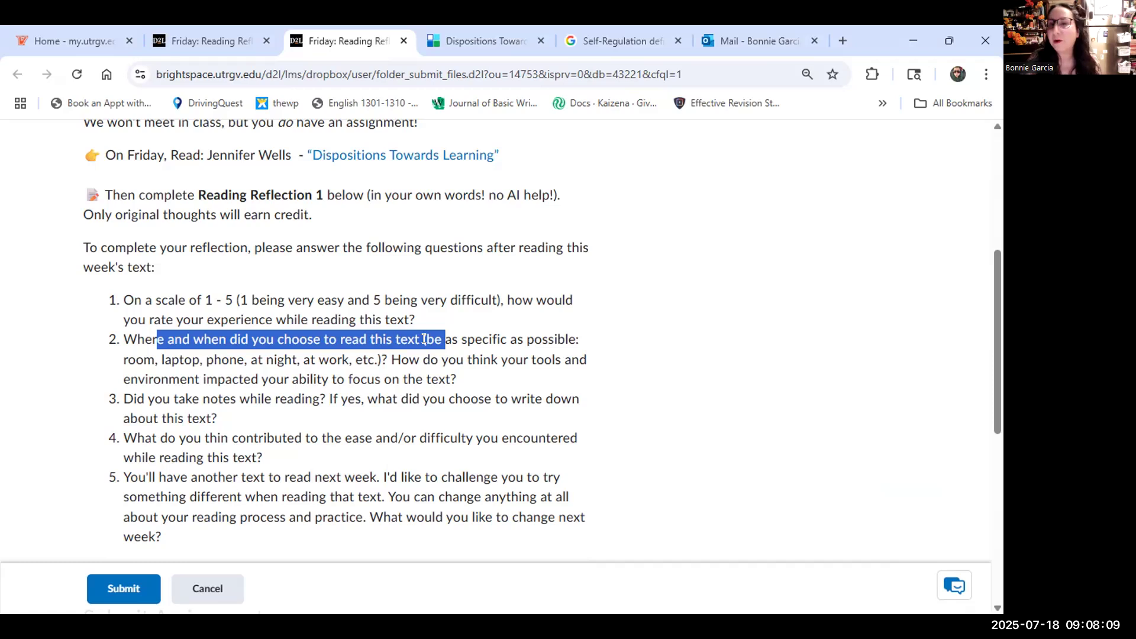
pyautogui.click(334, 378)
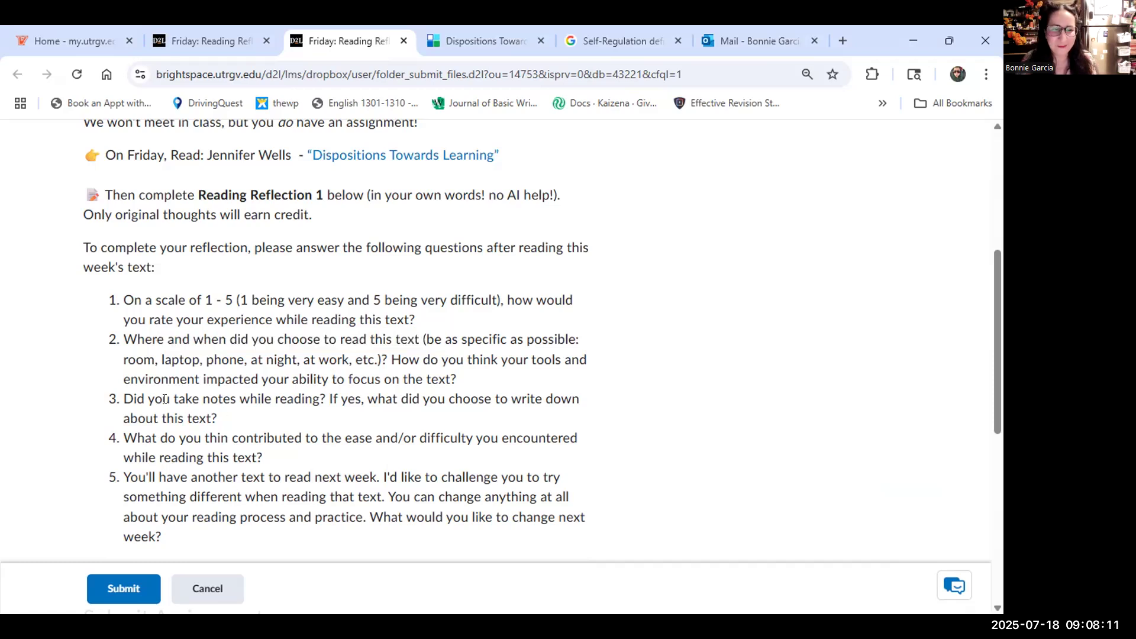
pyautogui.moveTo(180, 362); pyautogui.dragTo(301, 382)
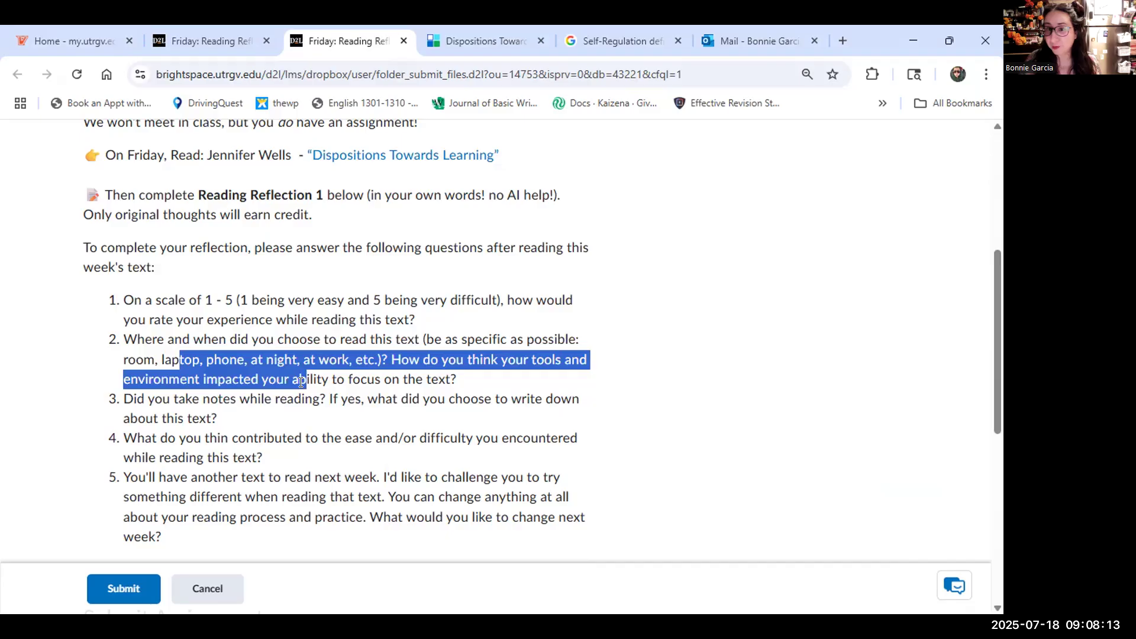
pyautogui.click(302, 382)
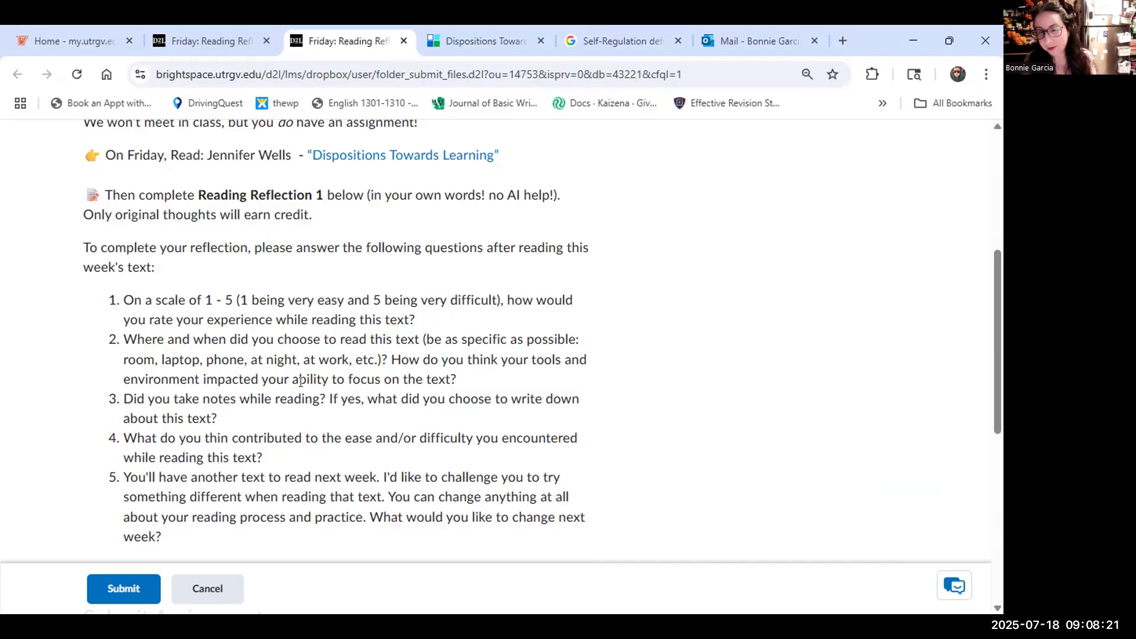
pyautogui.moveTo(200, 399); pyautogui.dragTo(310, 407)
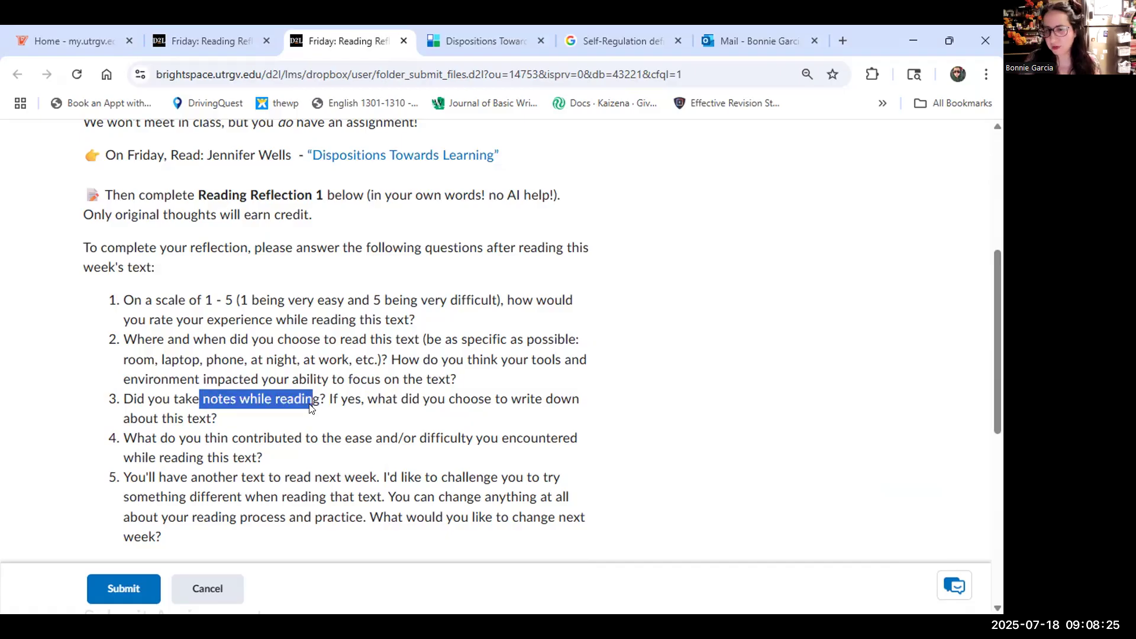
pyautogui.click(228, 432)
pyautogui.moveTo(161, 438); pyautogui.dragTo(256, 451)
pyautogui.click(256, 451)
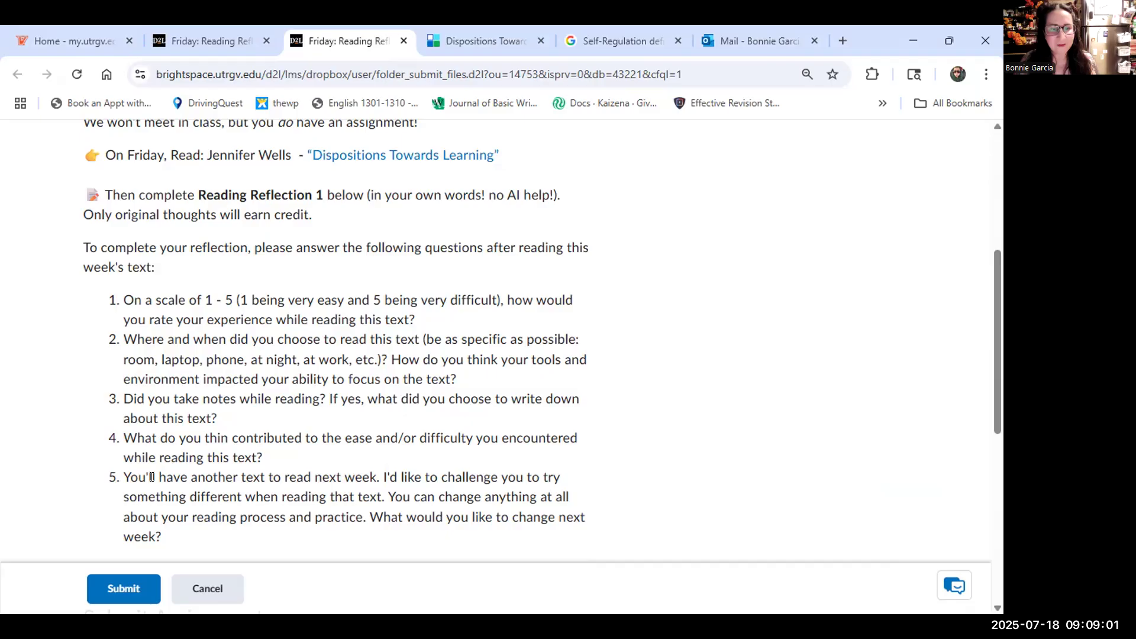
pyautogui.moveTo(159, 471); pyautogui.dragTo(264, 497)
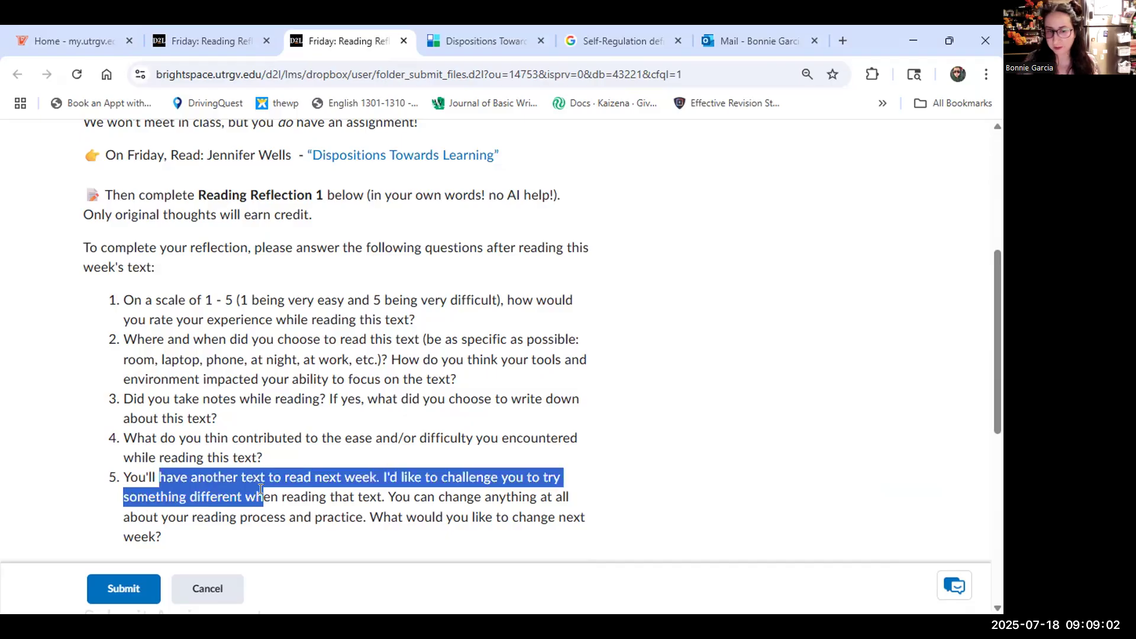
pyautogui.click(333, 506)
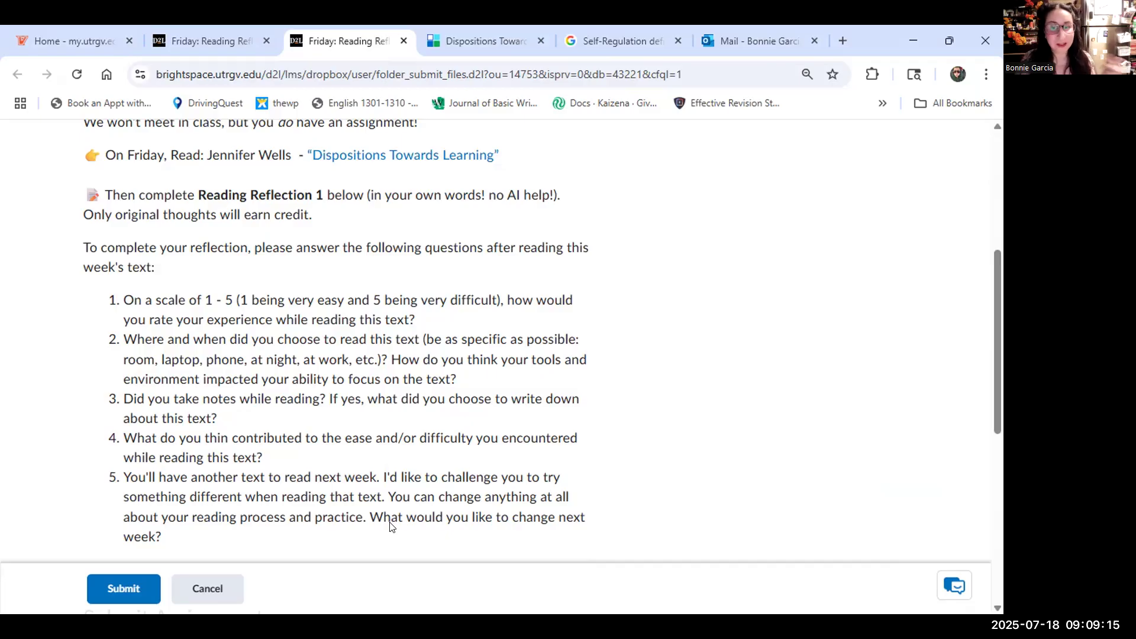
pyautogui.scroll(-5, 391, 523)
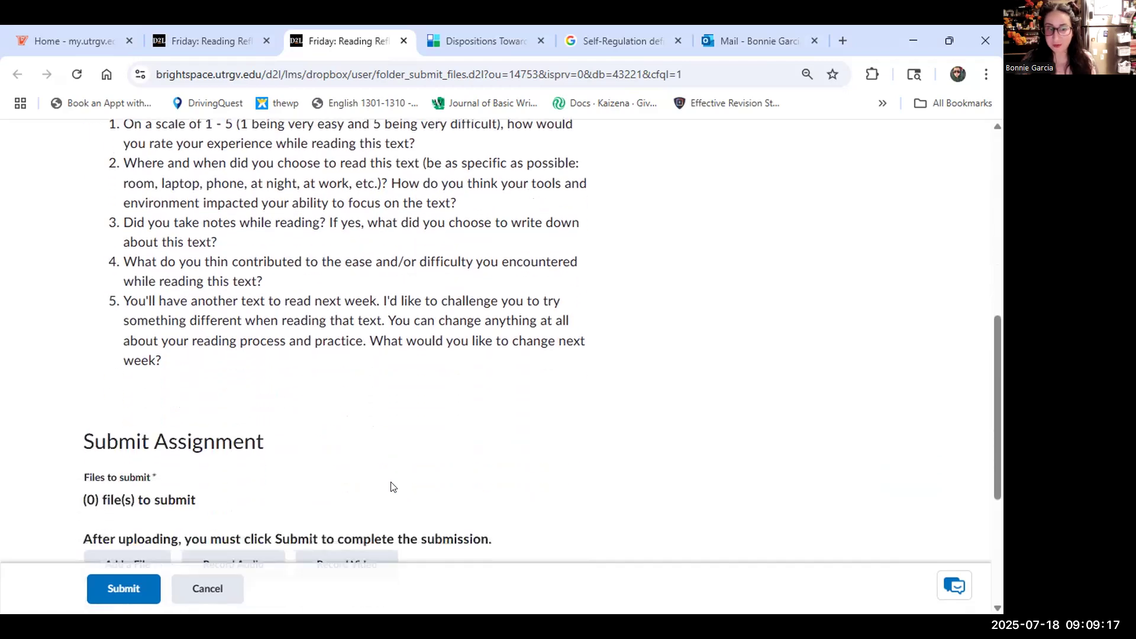
pyautogui.scroll(3, 419, 504)
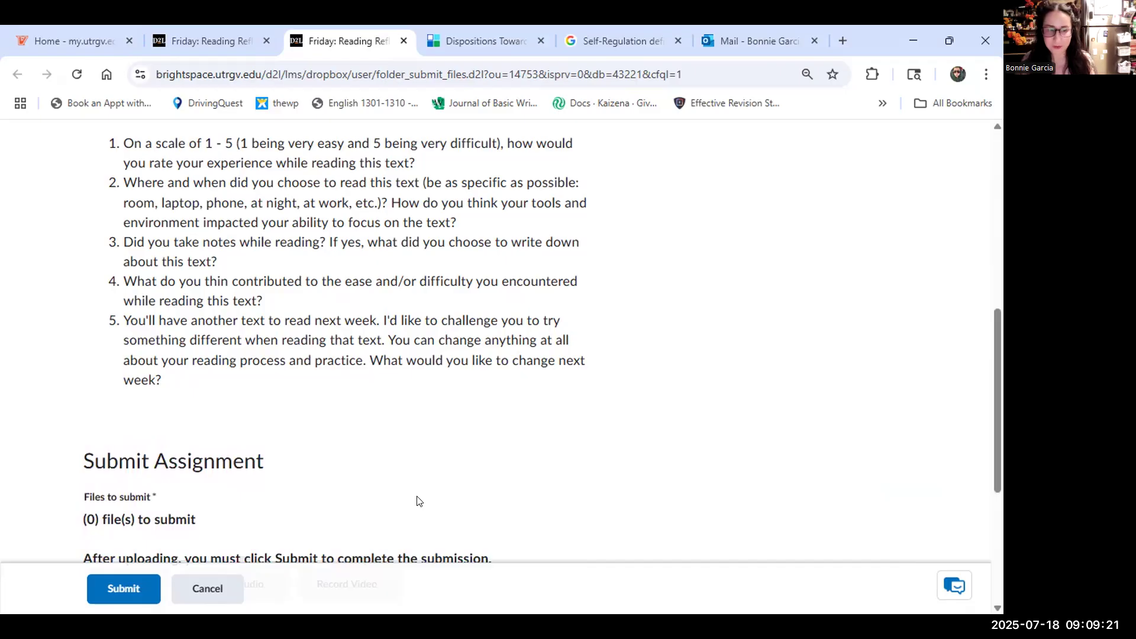
pyautogui.scroll(-4, 420, 500)
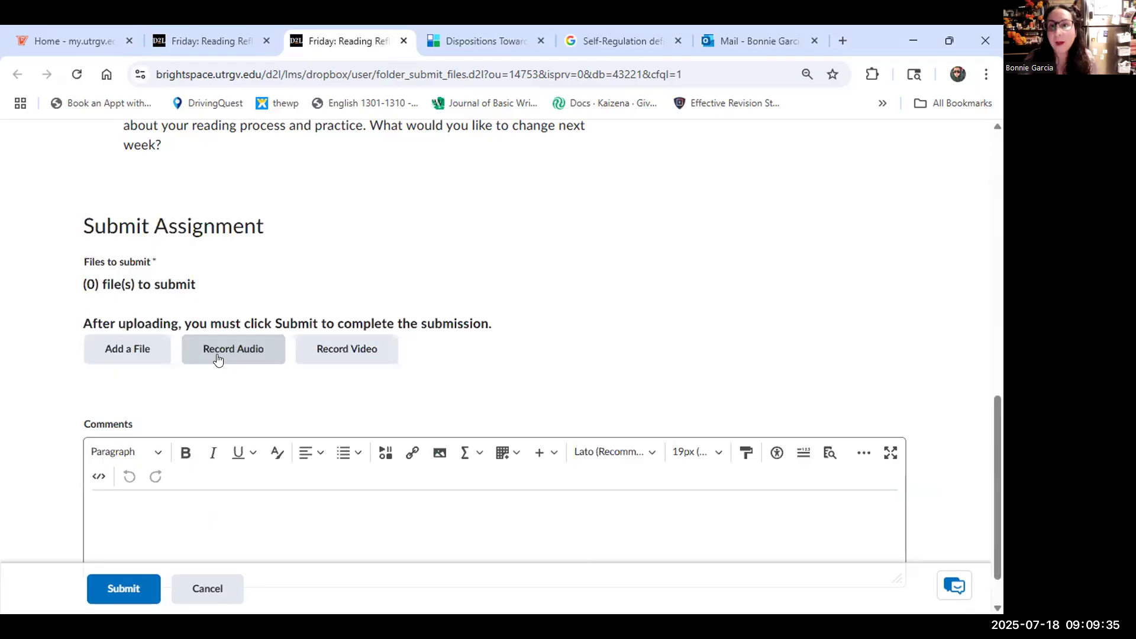
pyautogui.scroll(1, 217, 358)
pyautogui.scroll(3, 217, 358)
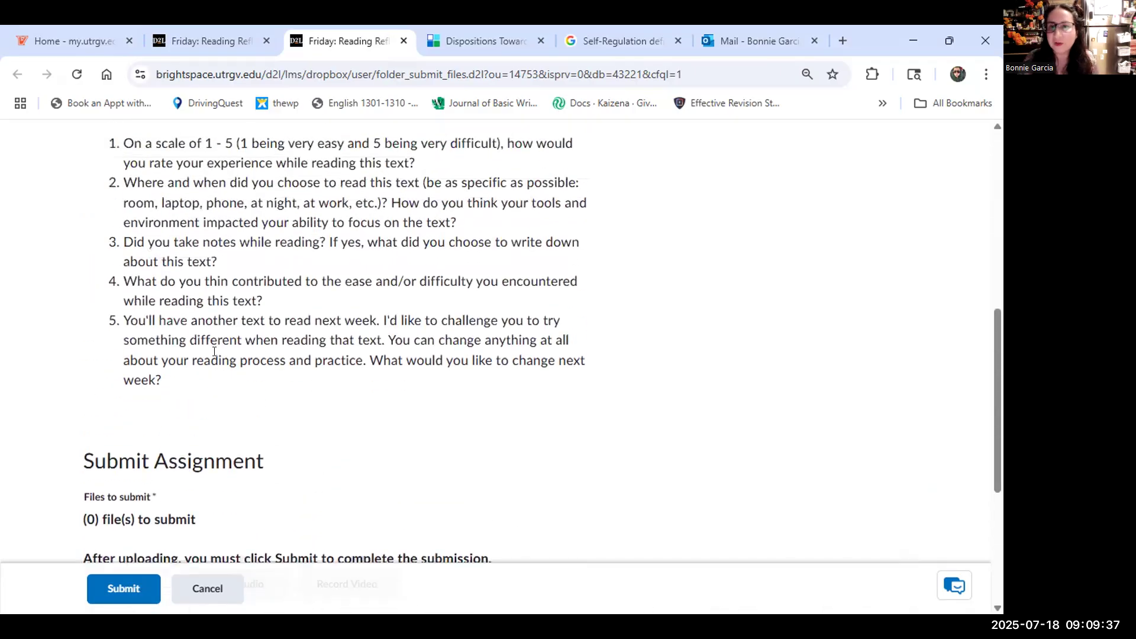
pyautogui.scroll(-4, 215, 351)
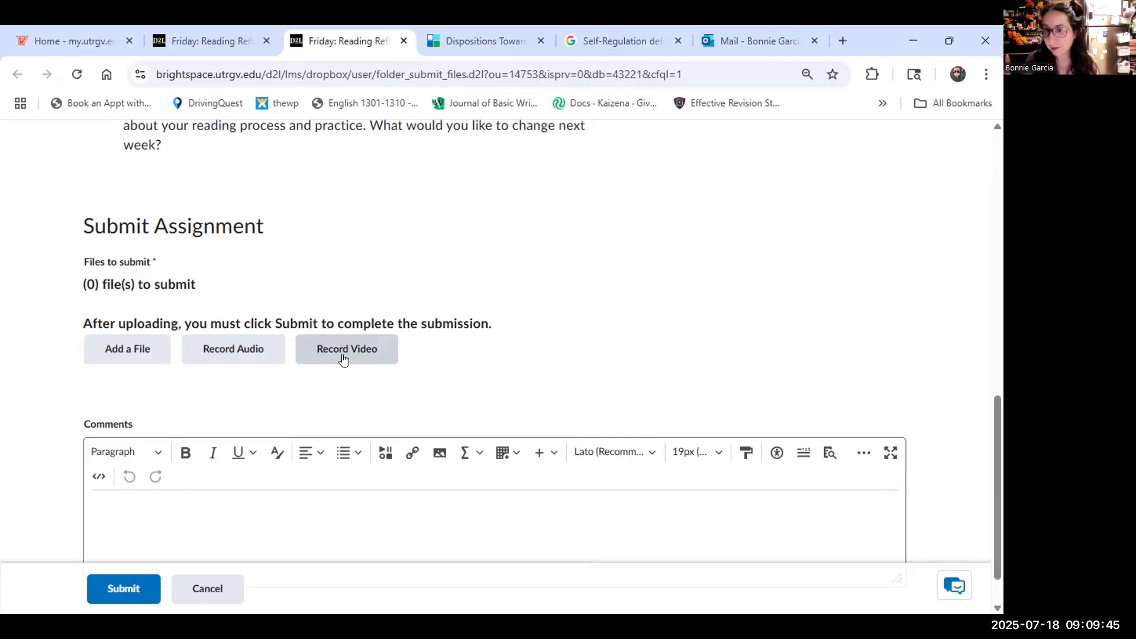
pyautogui.scroll(5, 343, 359)
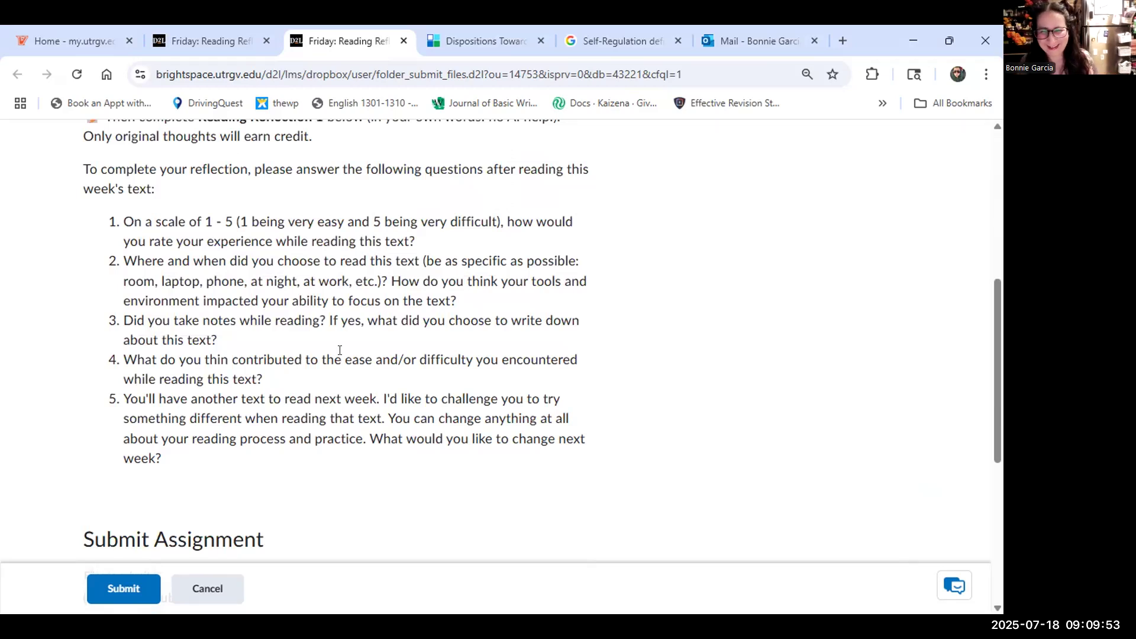
pyautogui.scroll(-4, 341, 350)
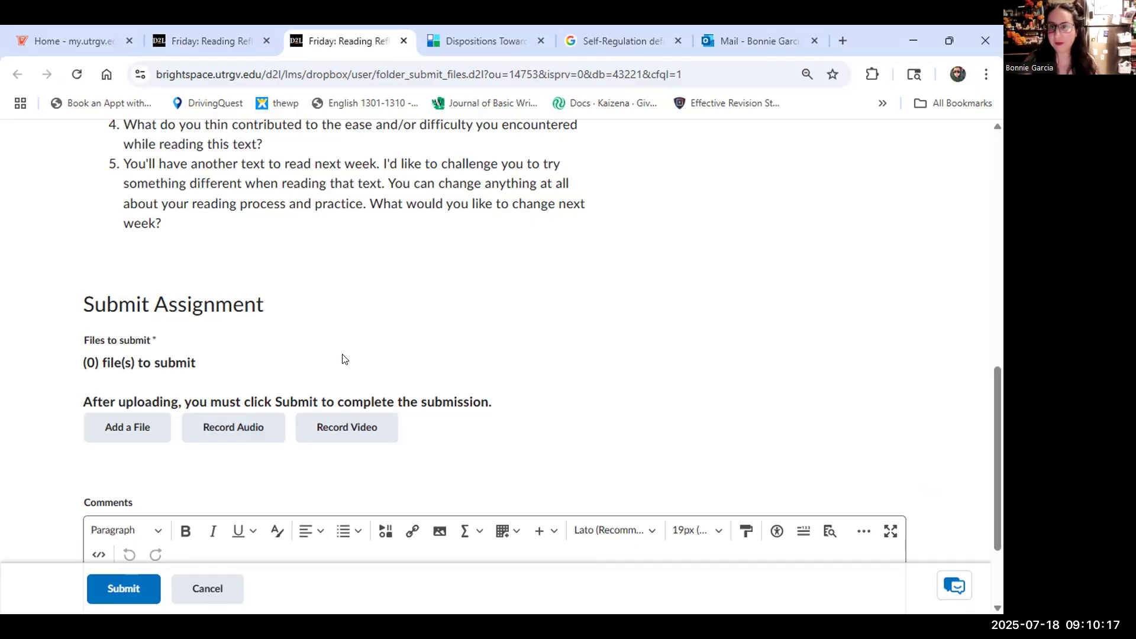
pyautogui.scroll(-3, 307, 471)
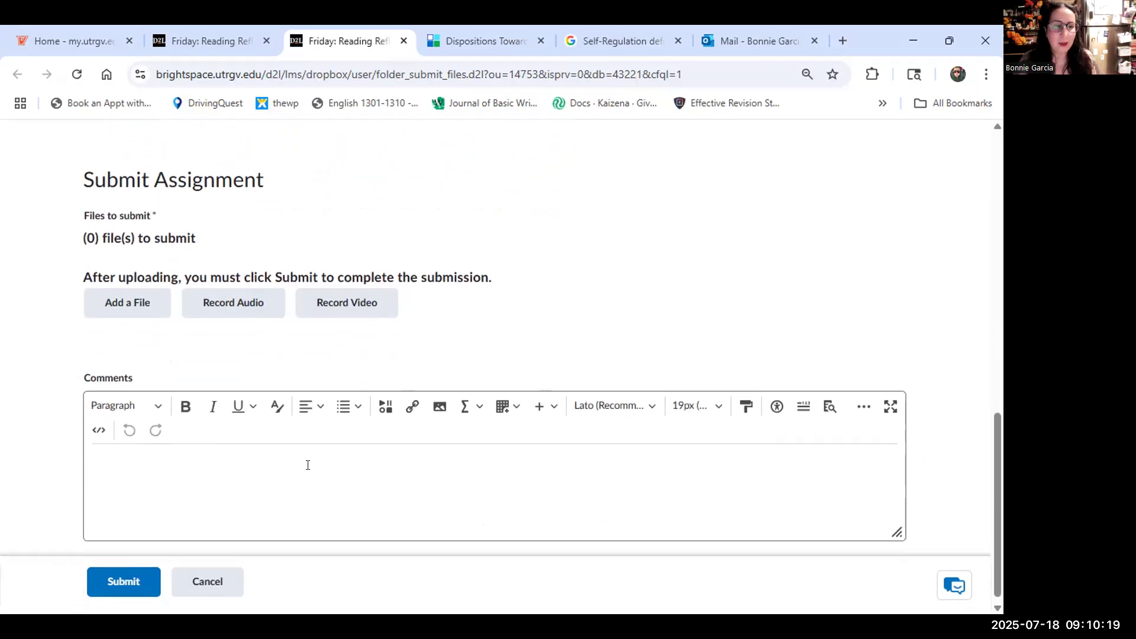
pyautogui.click(308, 465)
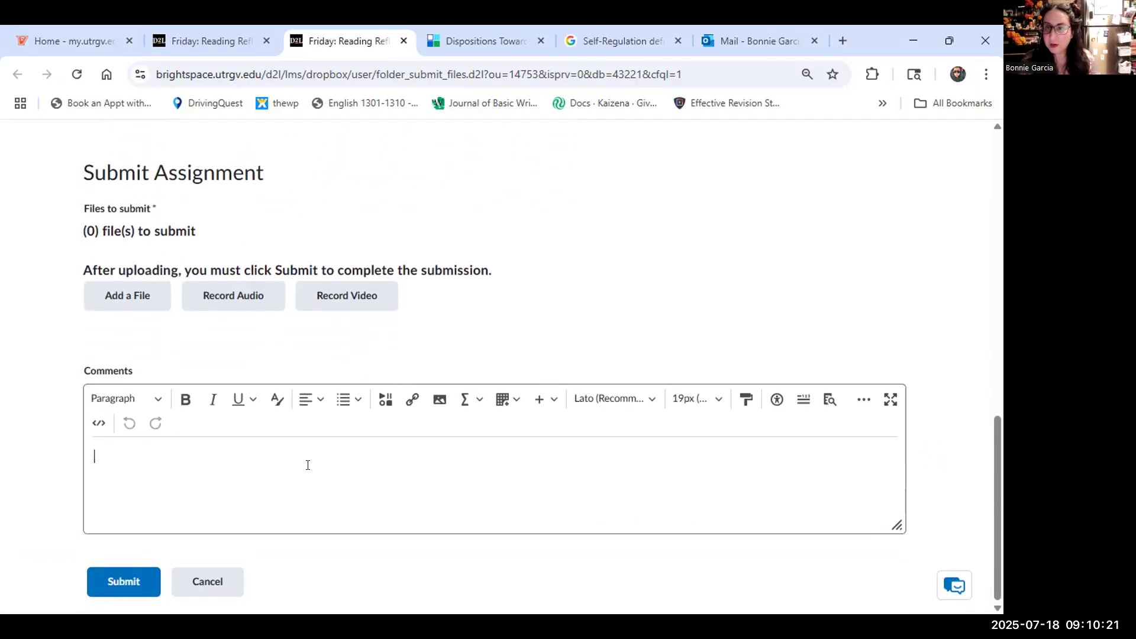
pyautogui.click(120, 583)
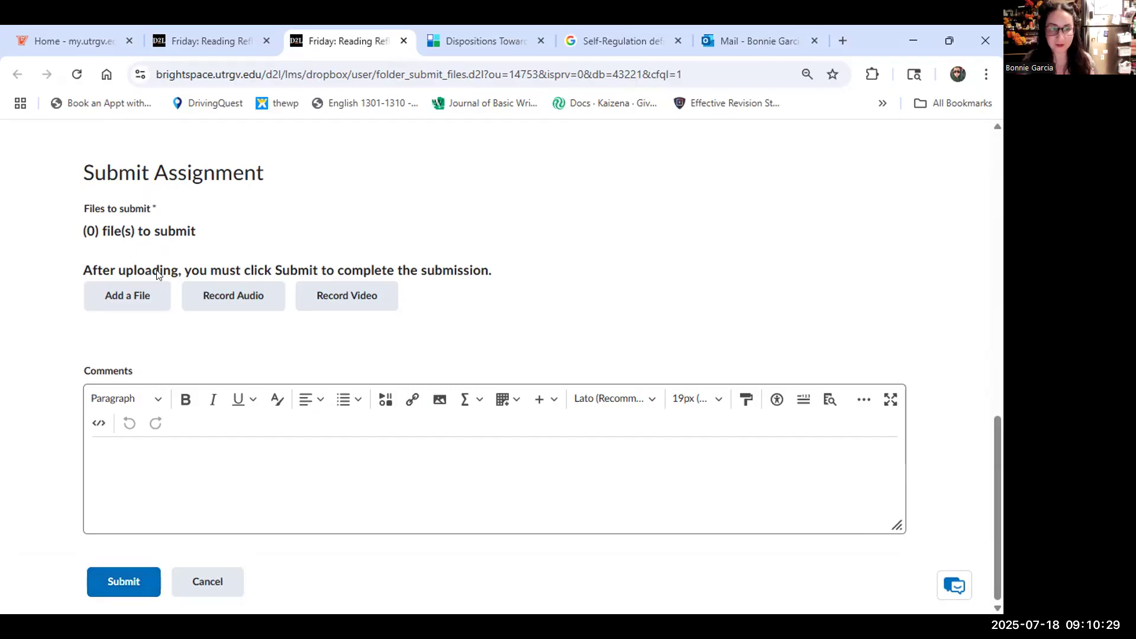
pyautogui.moveTo(110, 271); pyautogui.dragTo(187, 293)
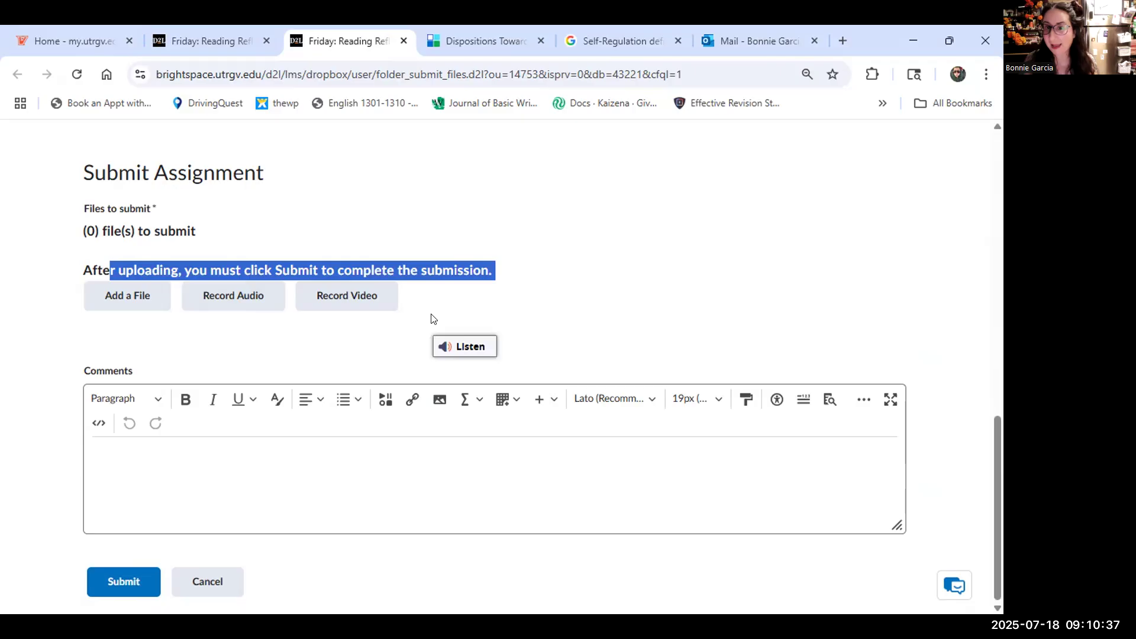
pyautogui.scroll(5, 469, 307)
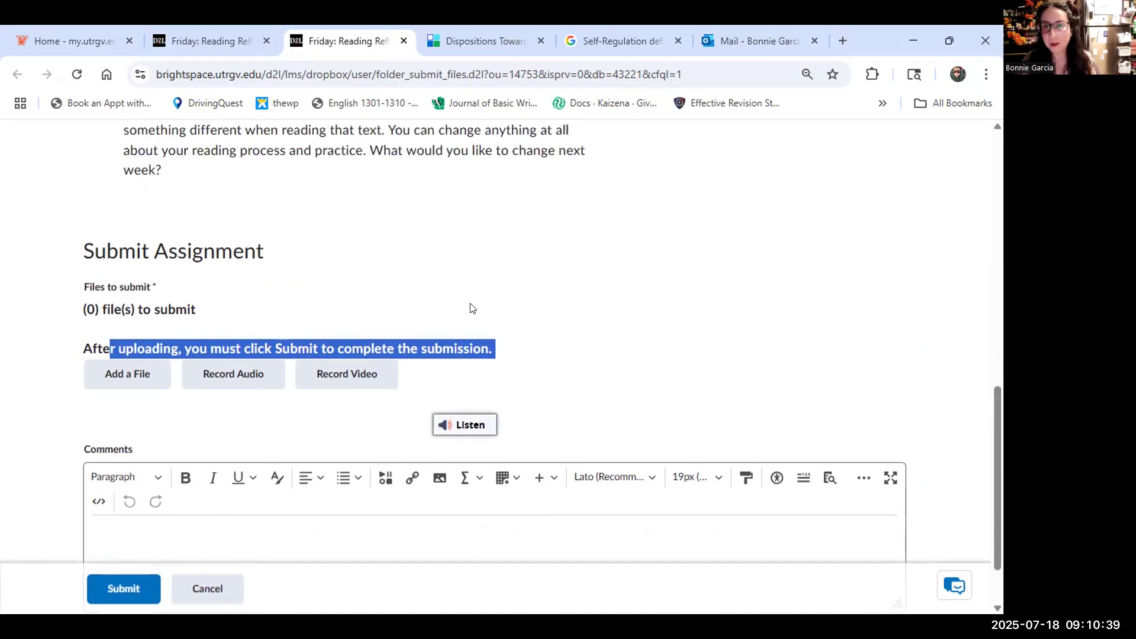
pyautogui.scroll(3, 471, 307)
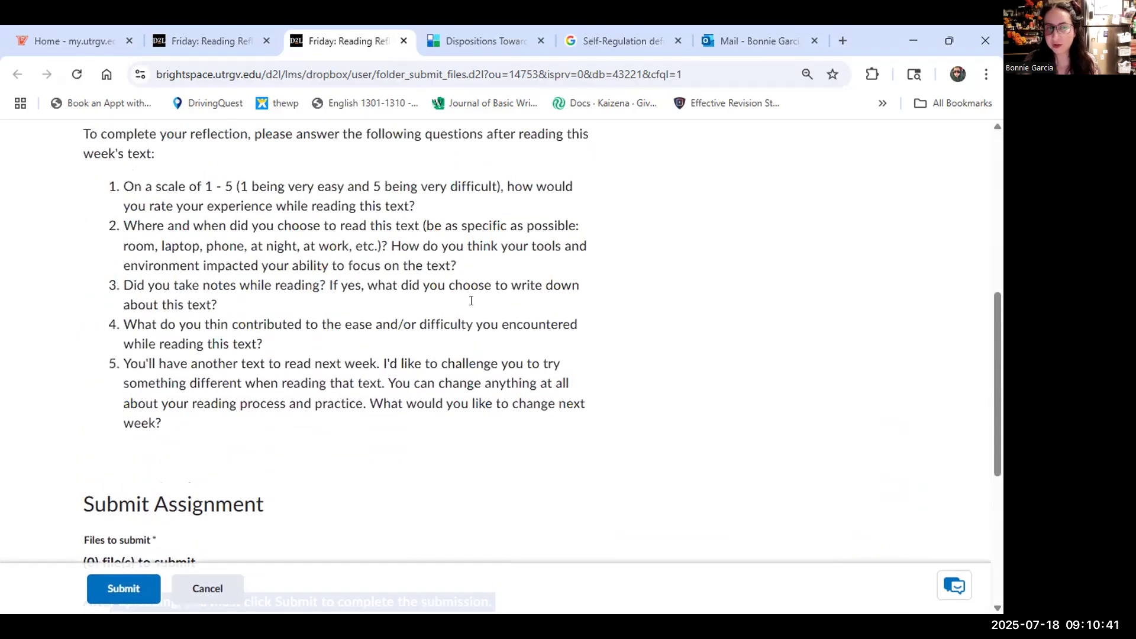
pyautogui.scroll(-1, 471, 301)
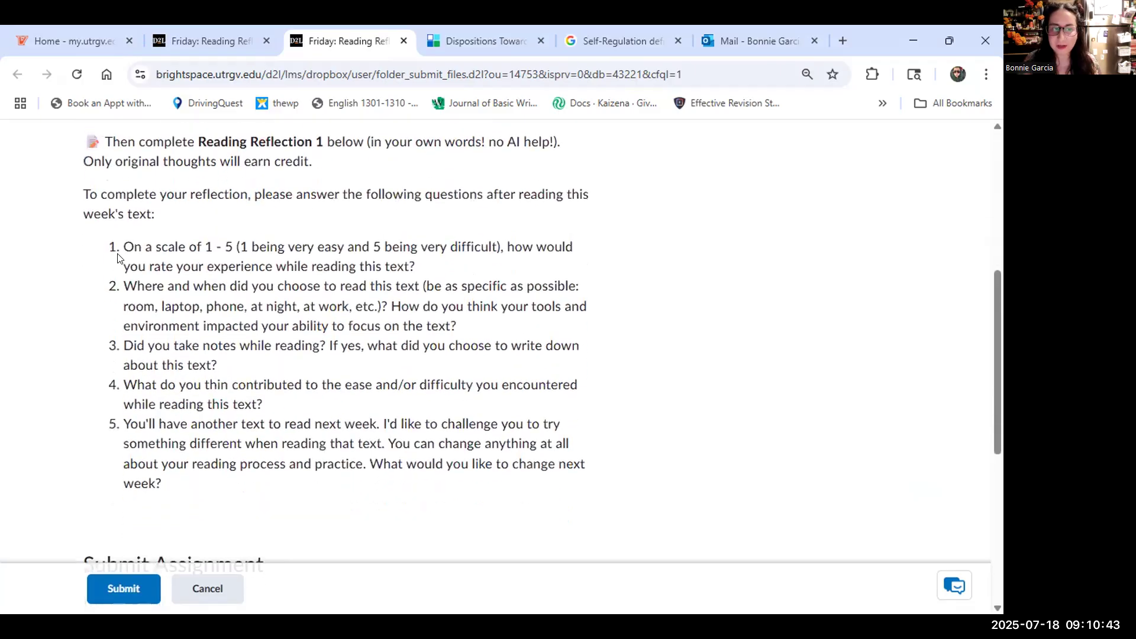
pyautogui.moveTo(123, 246); pyautogui.dragTo(206, 484)
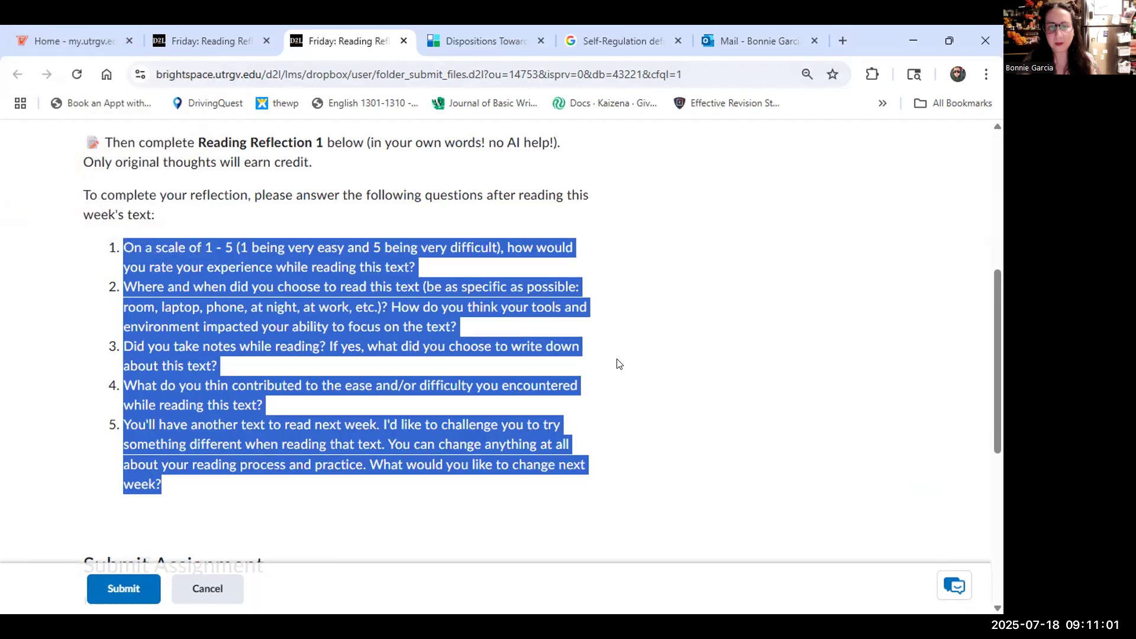
pyautogui.scroll(5, 616, 361)
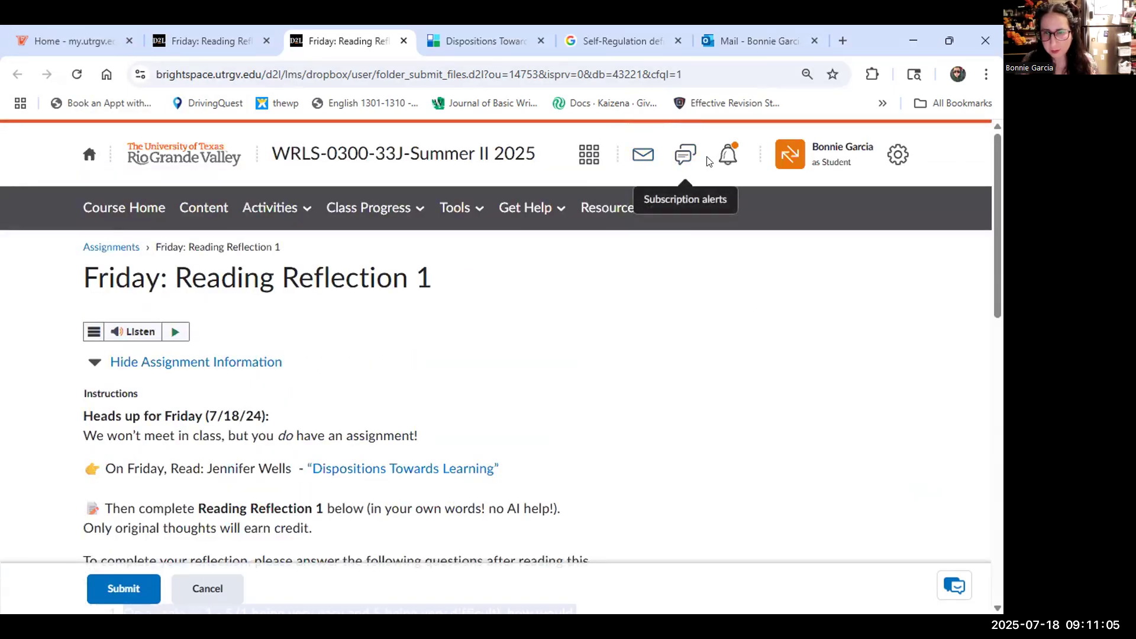
# Start a new course email and add the instructor from the course address book.
pyautogui.click(645, 169)
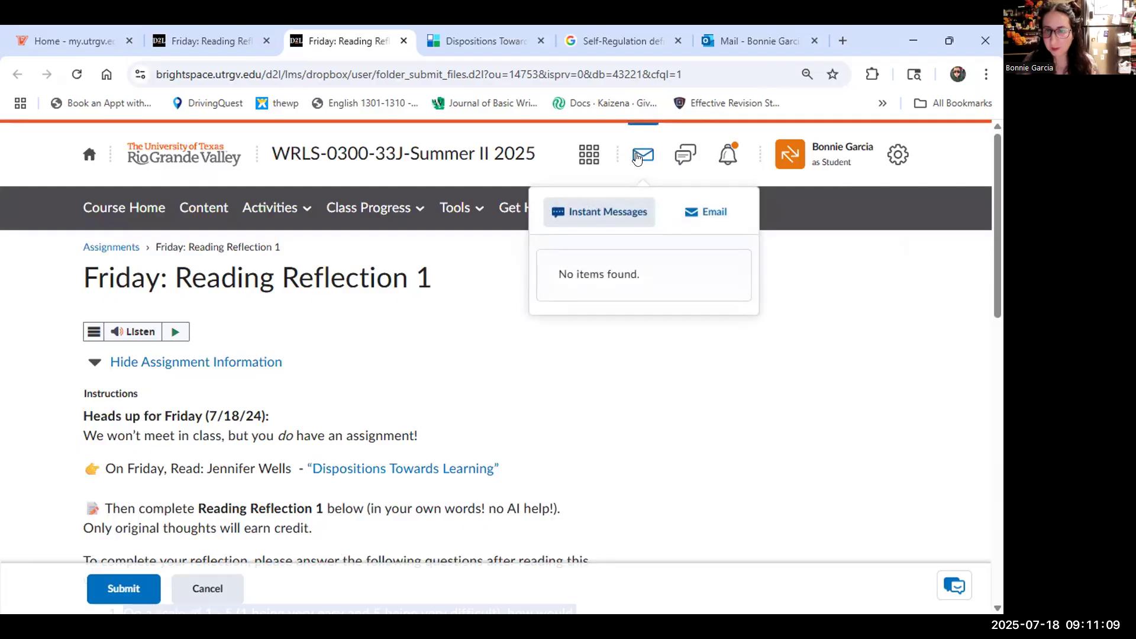
pyautogui.click(710, 220)
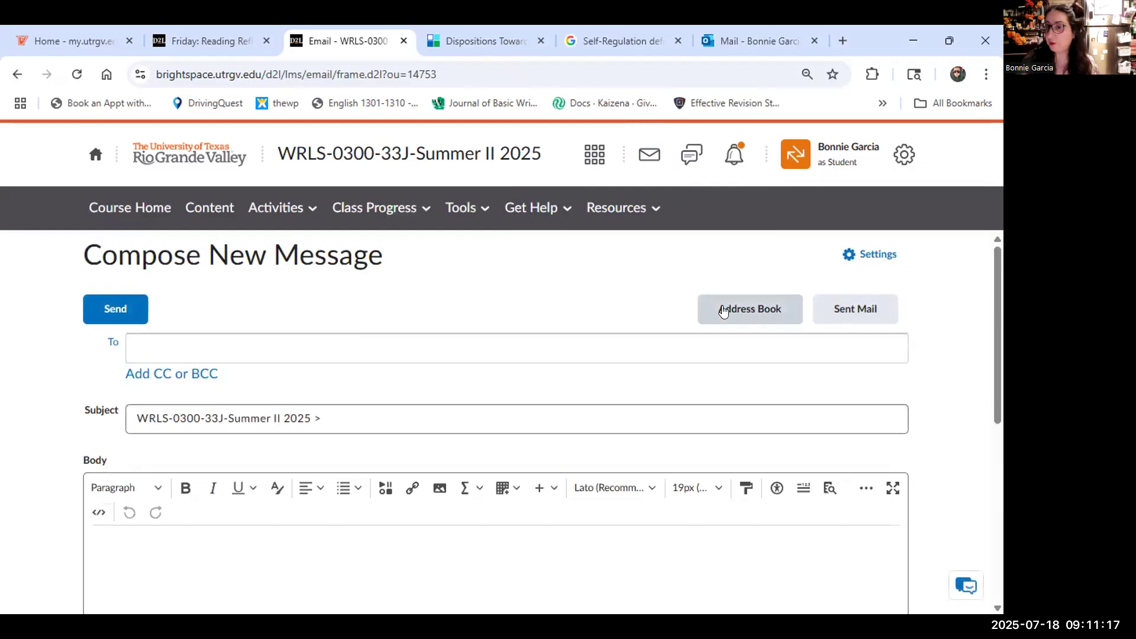
pyautogui.click(723, 311)
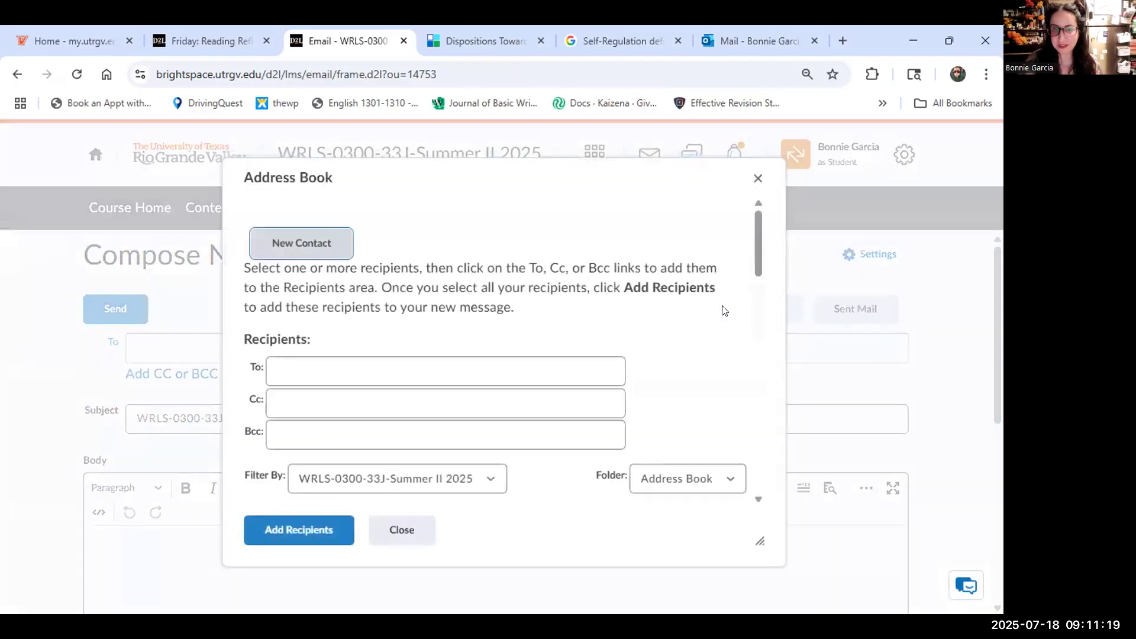
pyautogui.scroll(-3, 564, 362)
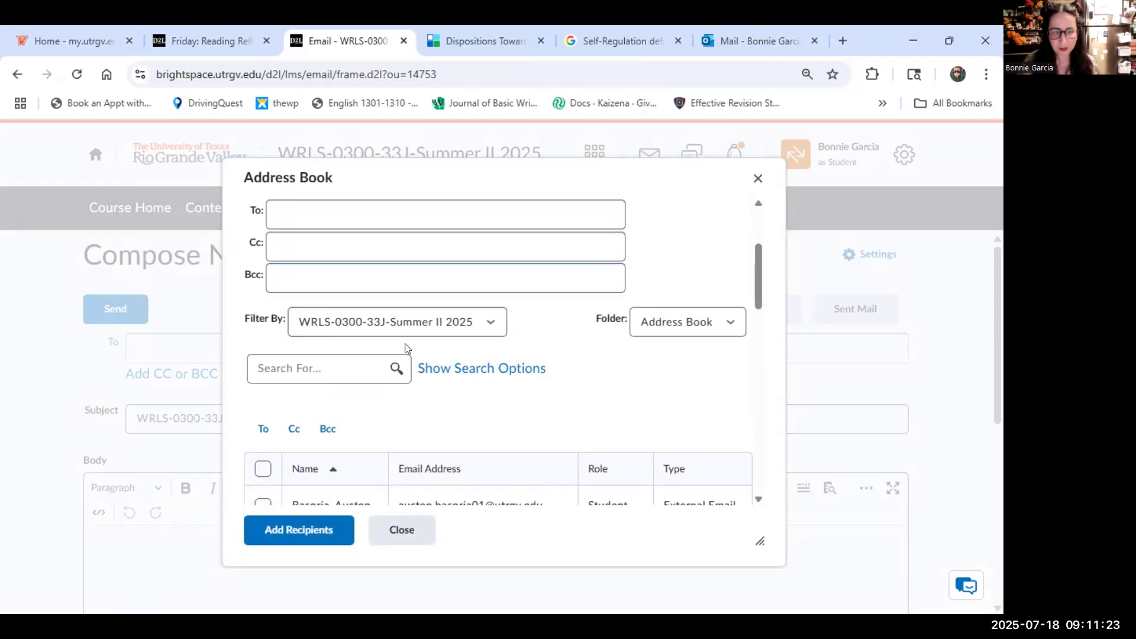
pyautogui.scroll(-3, 396, 361)
pyautogui.scroll(-4, 376, 374)
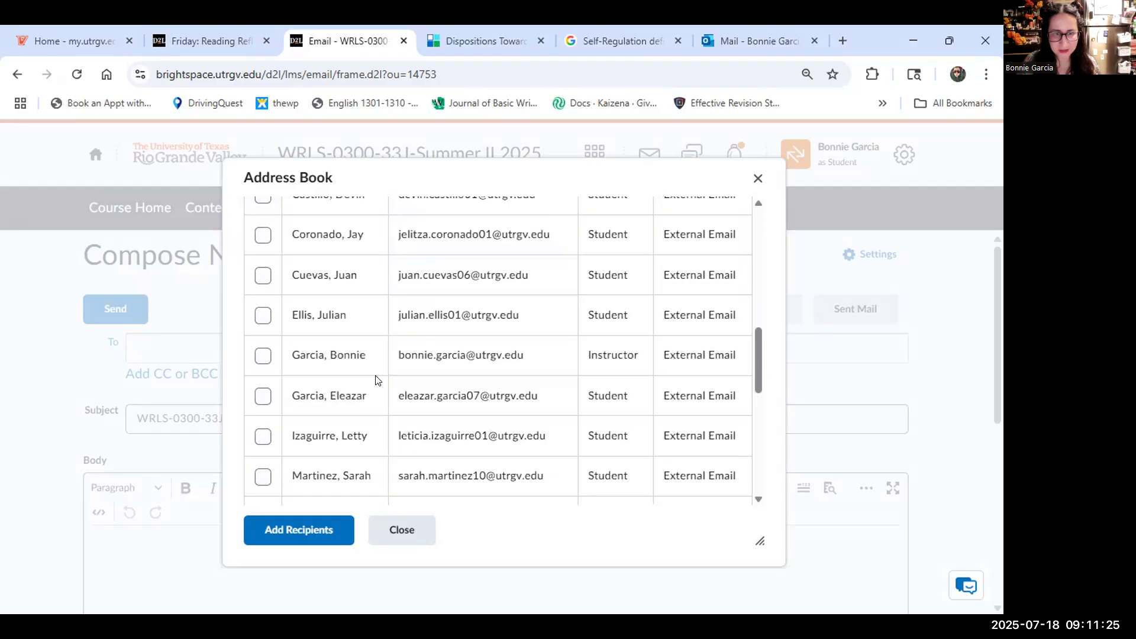
pyautogui.click(263, 356)
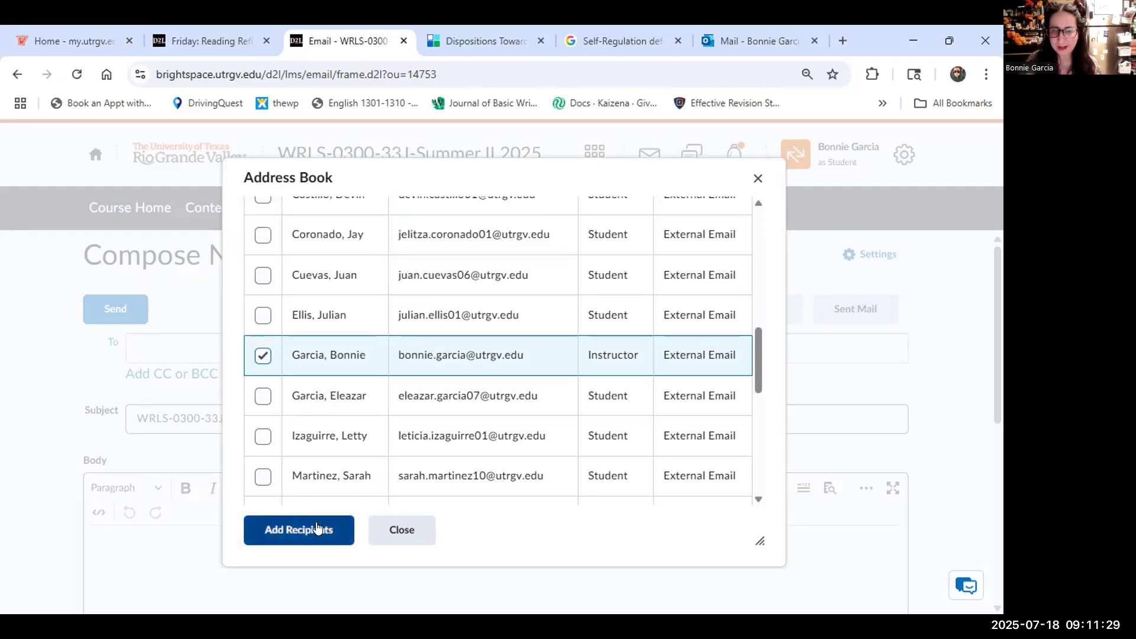
pyautogui.click(317, 528)
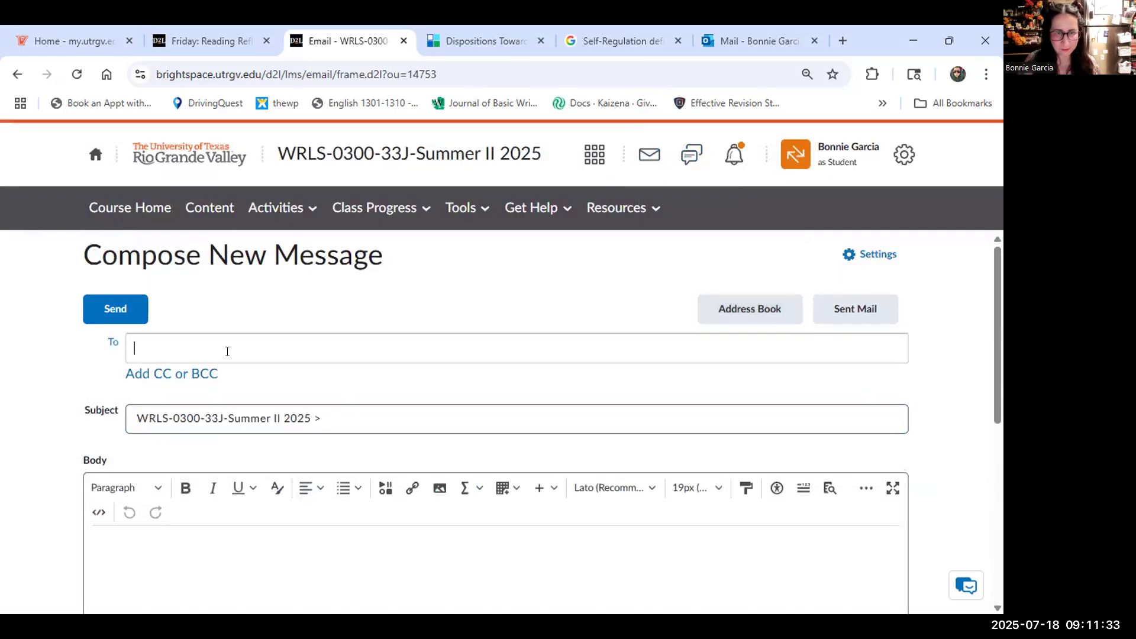
# Reopen the address book, reselect the instructor, then close it without adding anyone.
pyautogui.scroll(-2, 507, 434)
pyautogui.scroll(3, 521, 428)
pyautogui.click(745, 313)
pyautogui.scroll(-5, 469, 372)
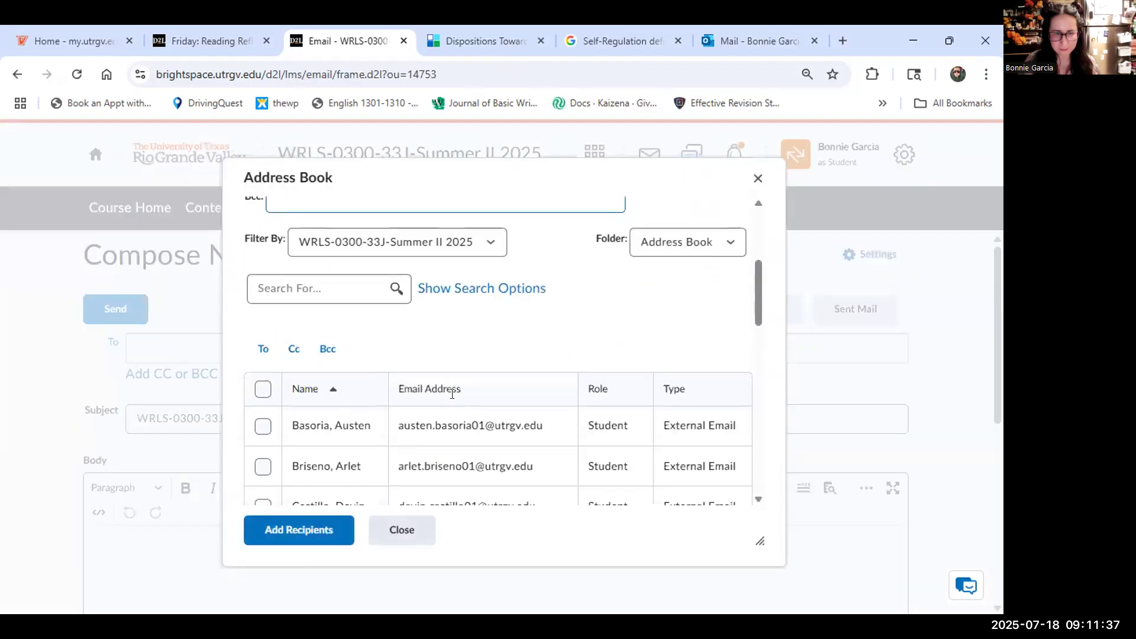
pyautogui.scroll(-3, 455, 396)
pyautogui.click(263, 356)
pyautogui.click(319, 530)
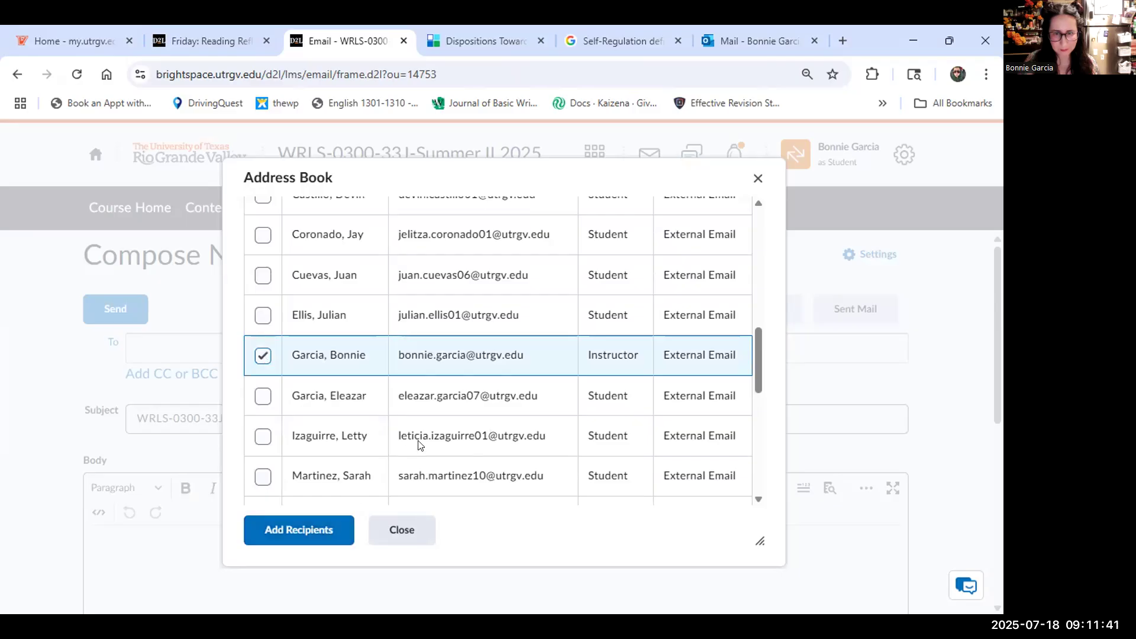
pyautogui.scroll(4, 471, 420)
pyautogui.scroll(-4, 471, 420)
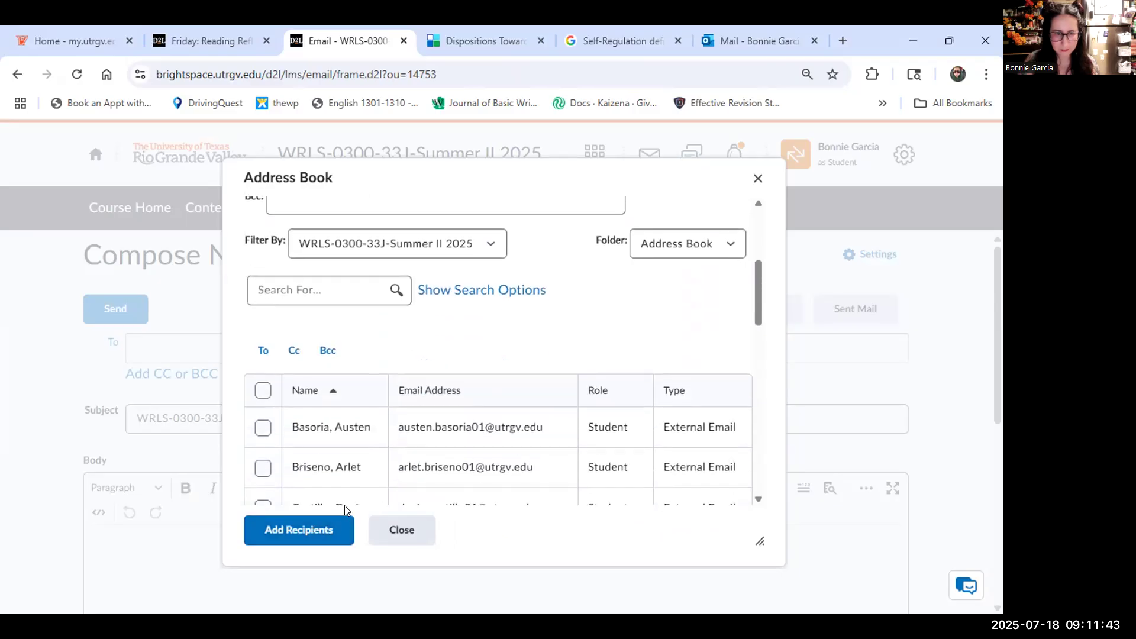
pyautogui.click(318, 522)
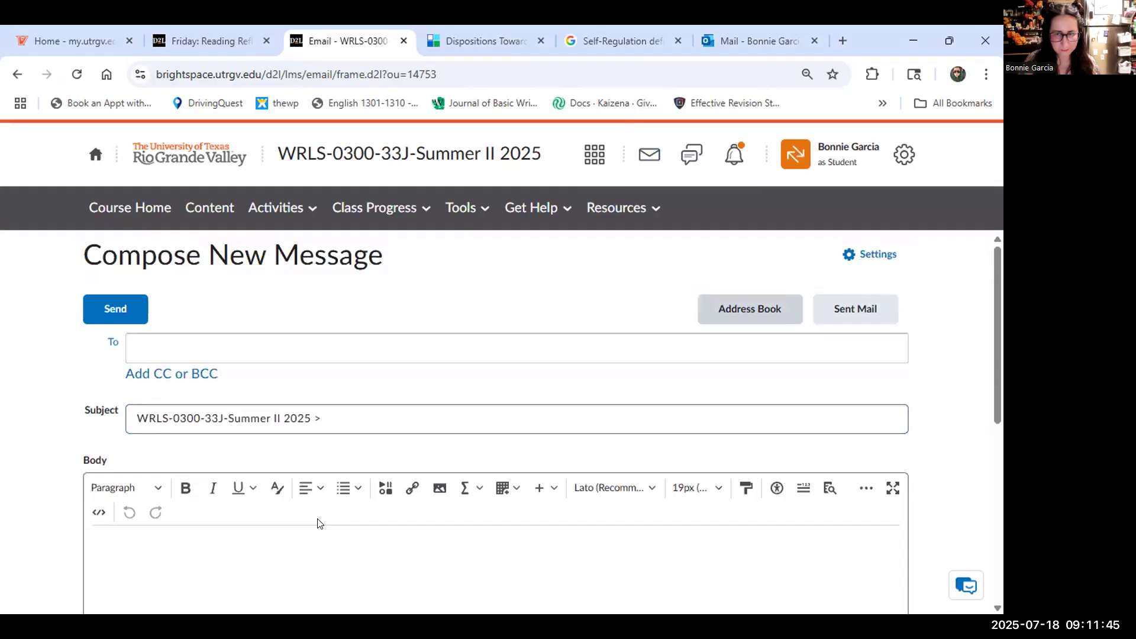
# Enter the instructor's e-mail address in To and type 'here is my homework for Reading reflection 1'.
pyautogui.click(353, 346)
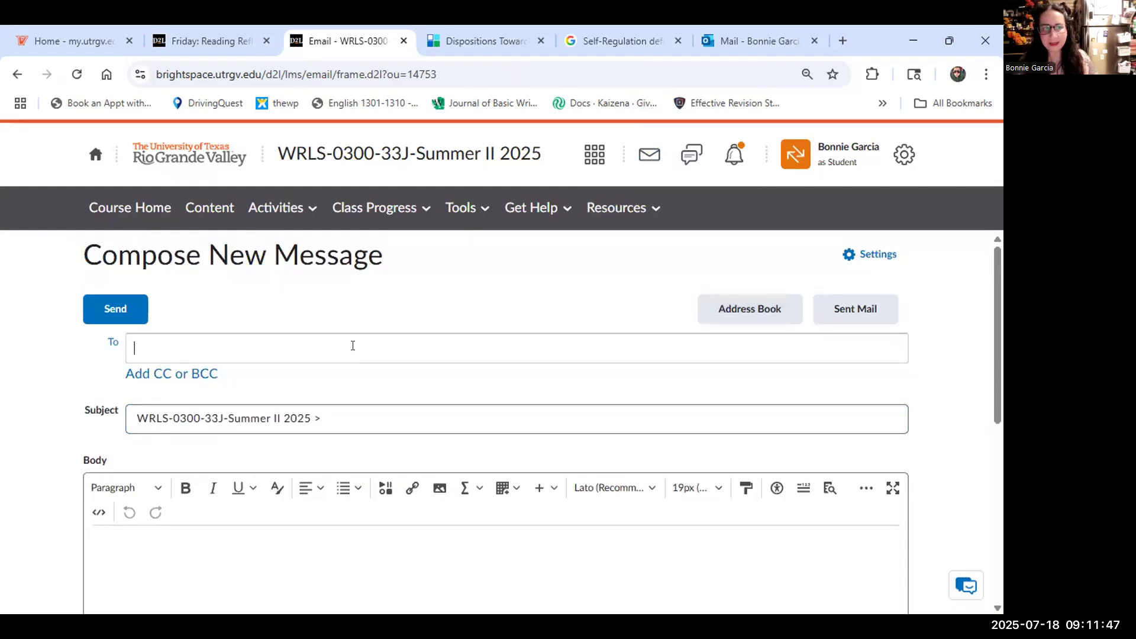
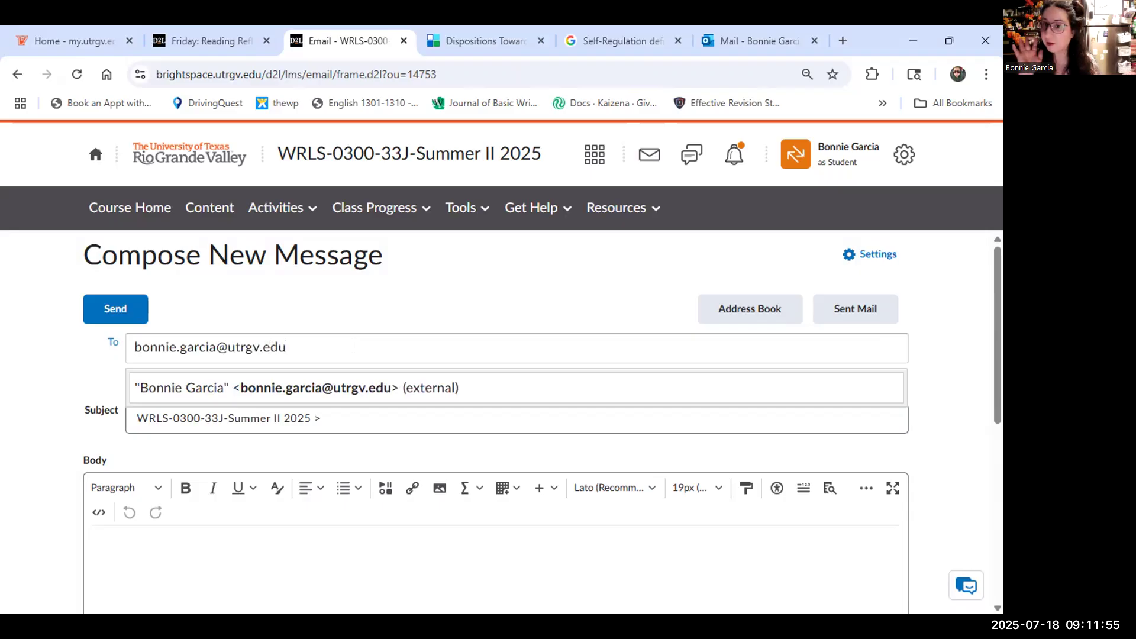
pyautogui.scroll(-3, 340, 418)
pyautogui.click(291, 423)
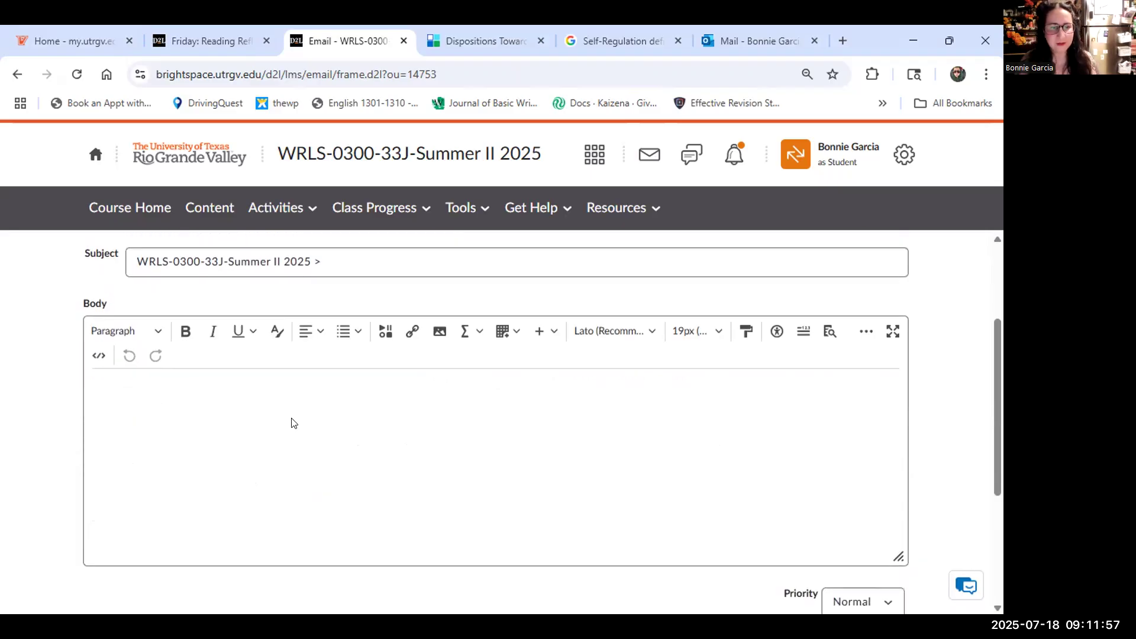
pyautogui.write('her')
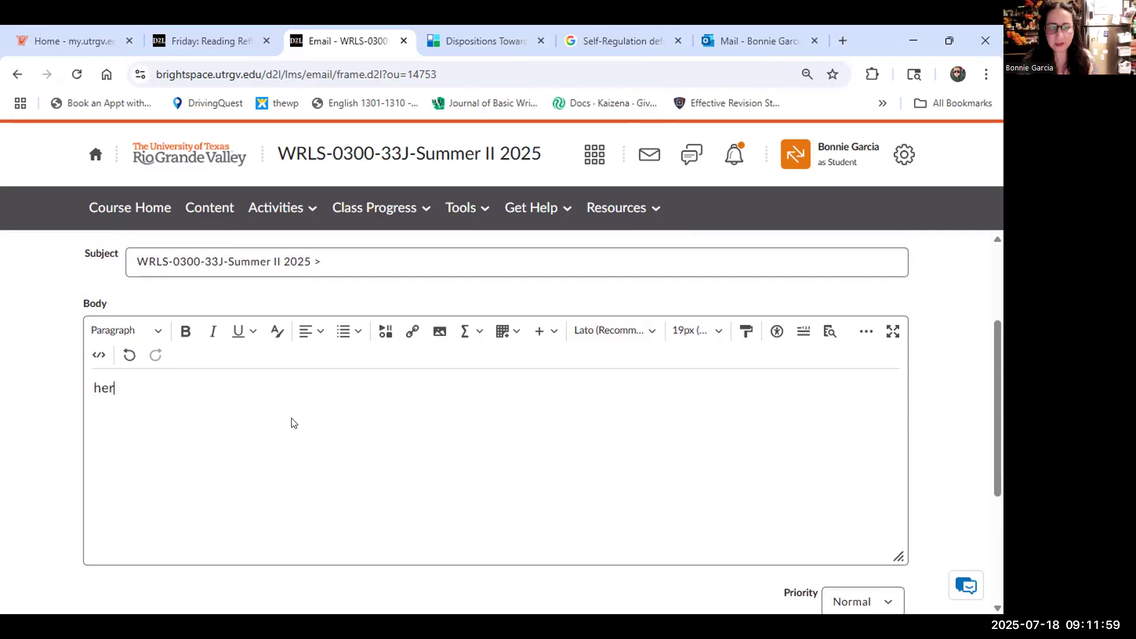
pyautogui.write('e is my homework ')
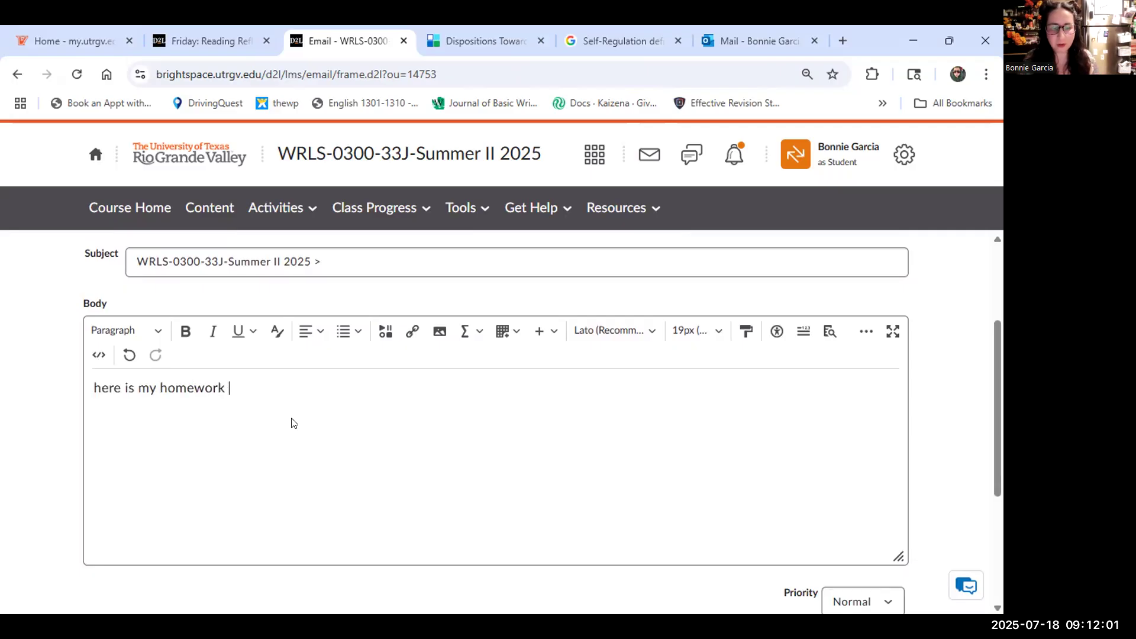
pyautogui.write('for Reading reflec')
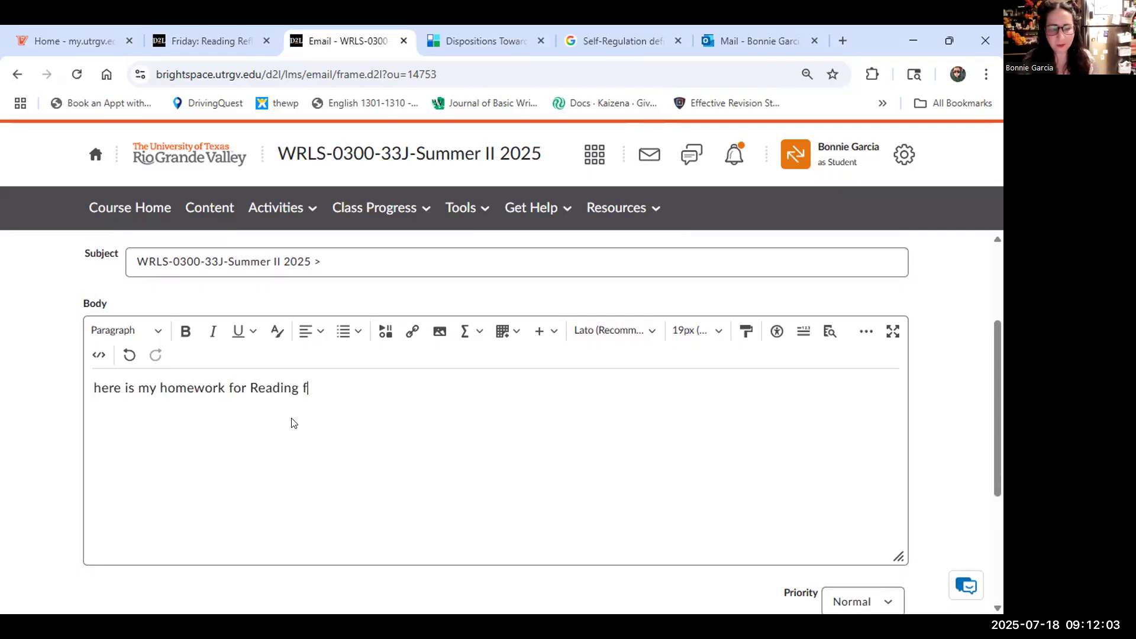
pyautogui.write('tion 1')
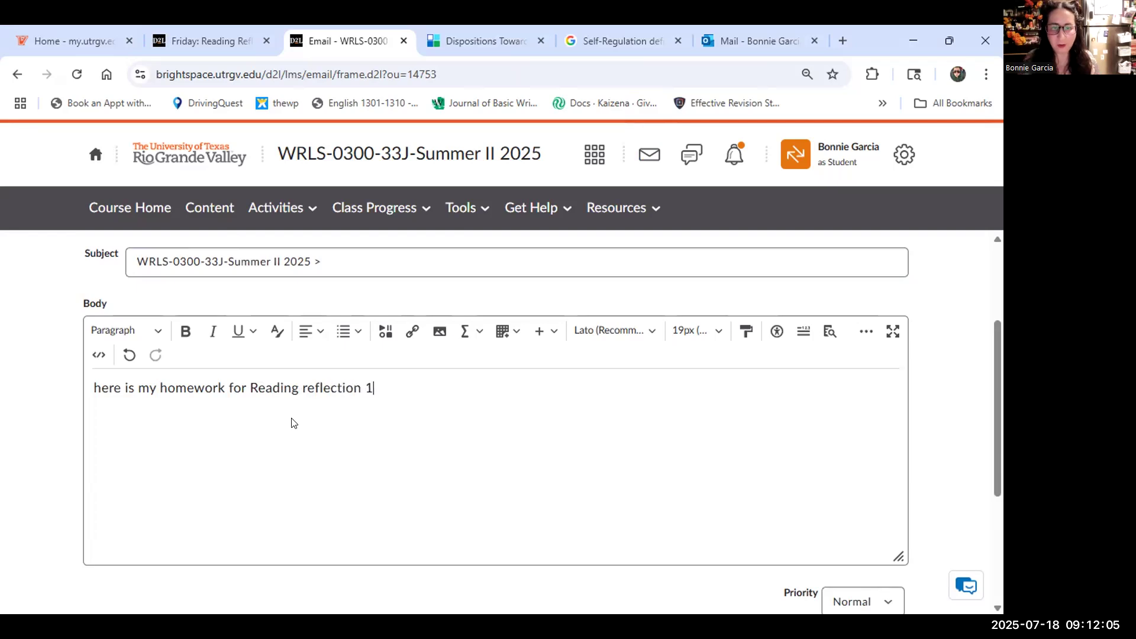
# Attach the Summer 2025 Jumpstart Syllabus PDF (307.01 KB) to the draft message.
pyautogui.scroll(-3, 347, 434)
pyautogui.scroll(-1, 348, 433)
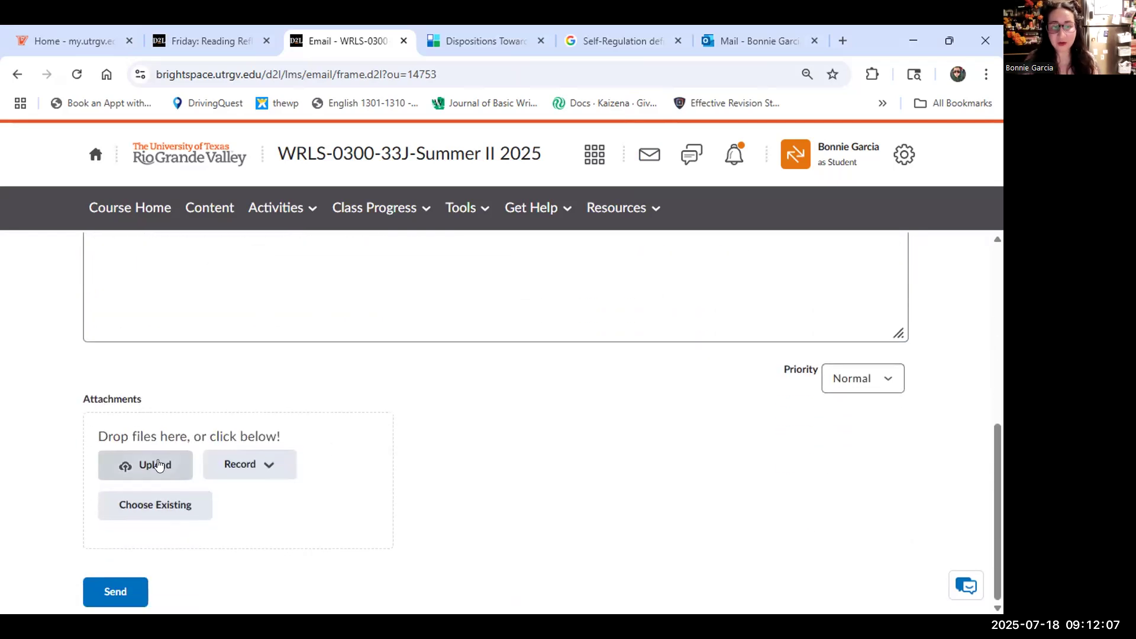
pyautogui.click(159, 465)
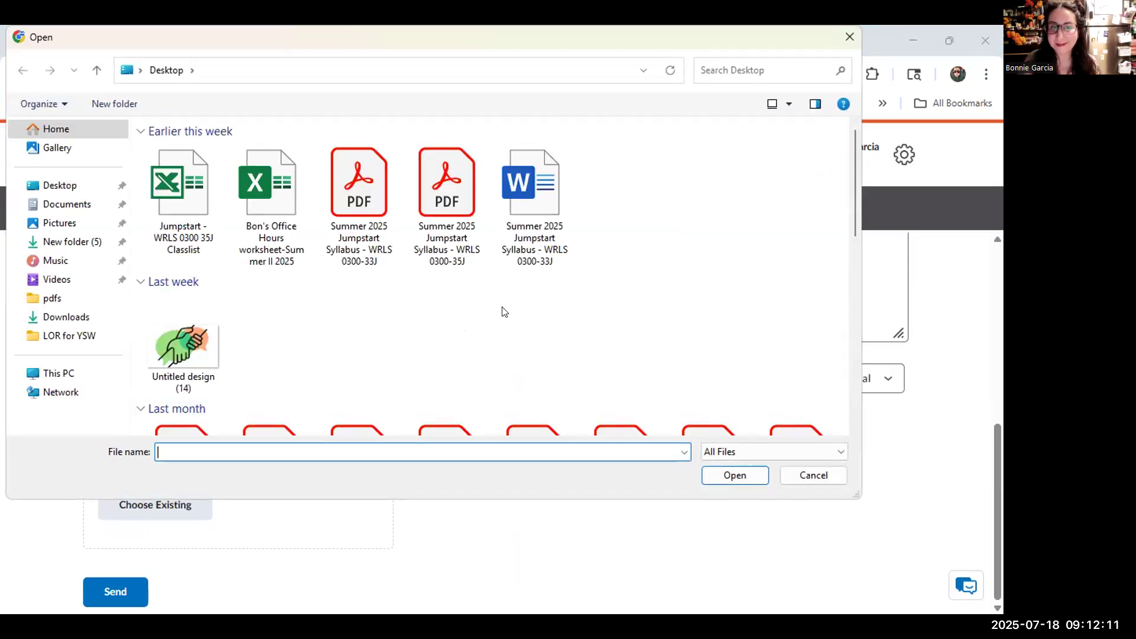
pyautogui.click(447, 189)
pyautogui.click(732, 476)
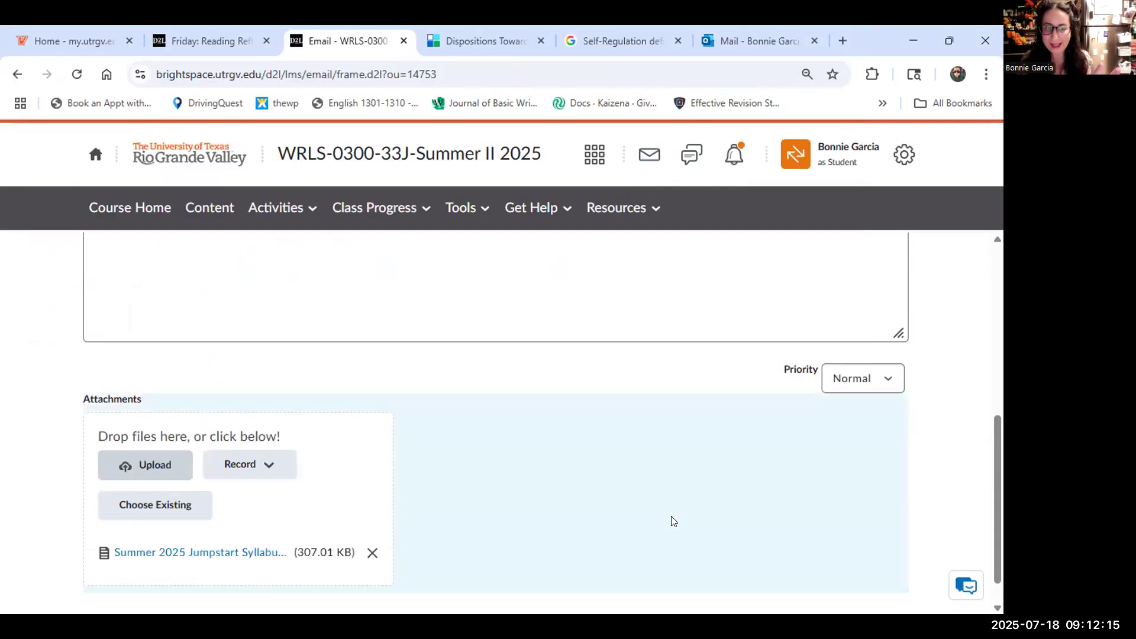
pyautogui.scroll(-1, 672, 520)
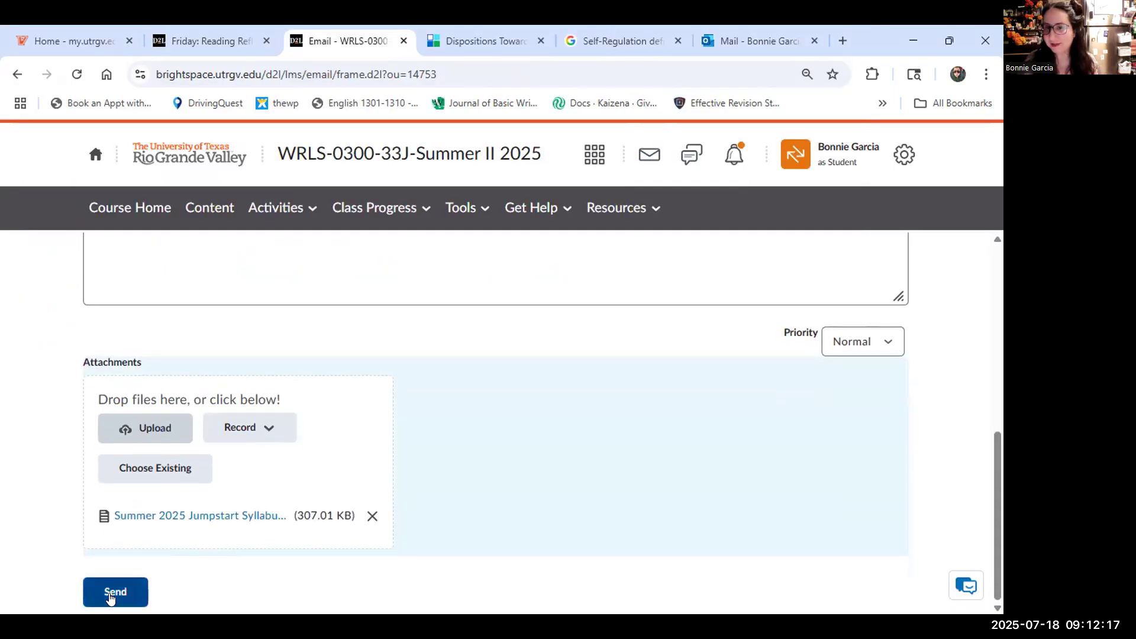
pyautogui.scroll(8, 381, 510)
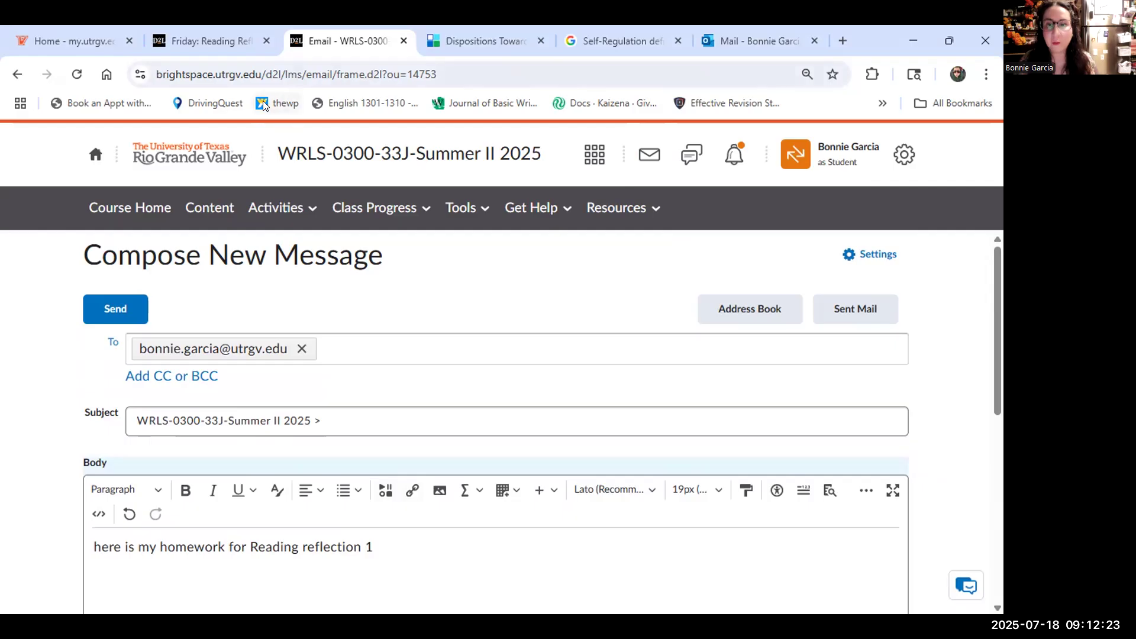
# Reload the myUTRGV home page and open an Email card message in Outlook on the web.
pyautogui.click(103, 43)
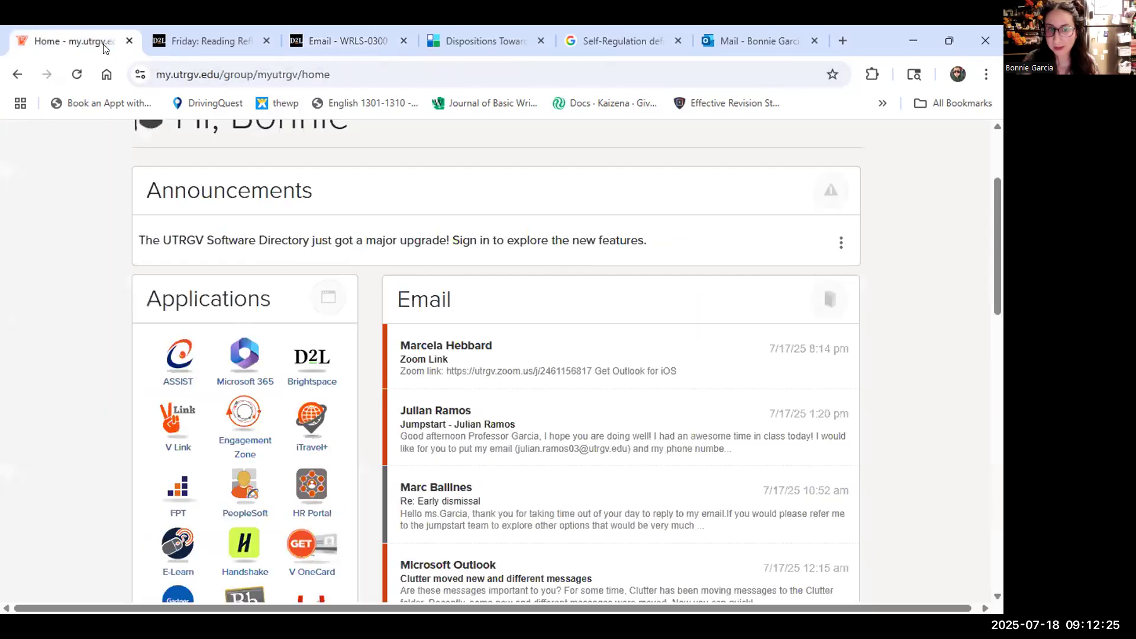
pyautogui.scroll(3, 375, 279)
pyautogui.hotkey('ctrl', 'l')
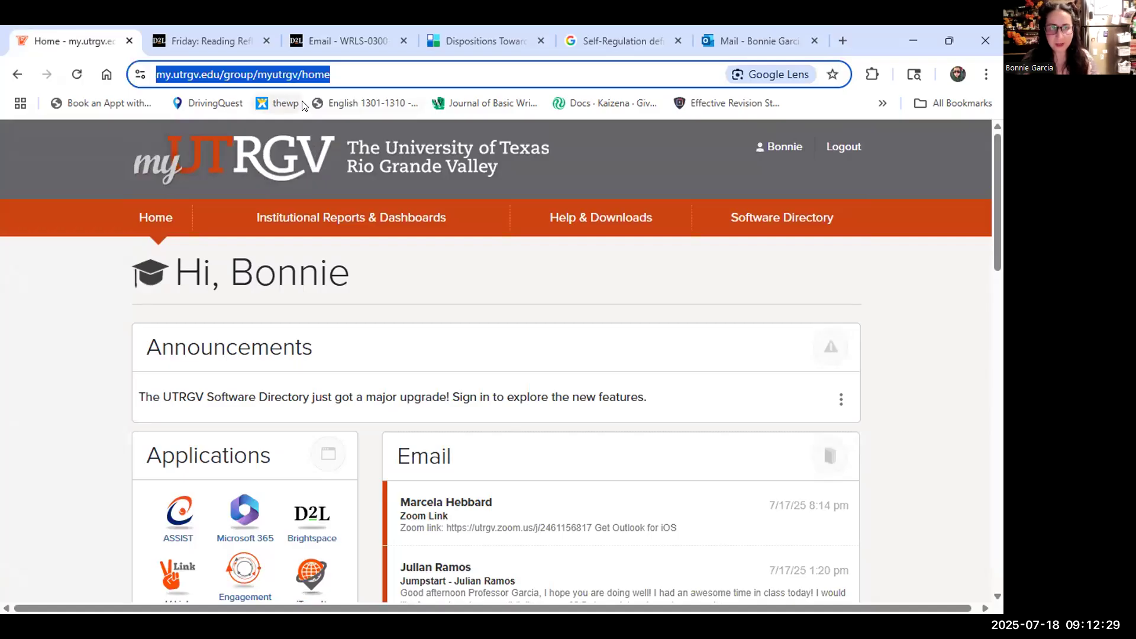
pyautogui.press('Return')
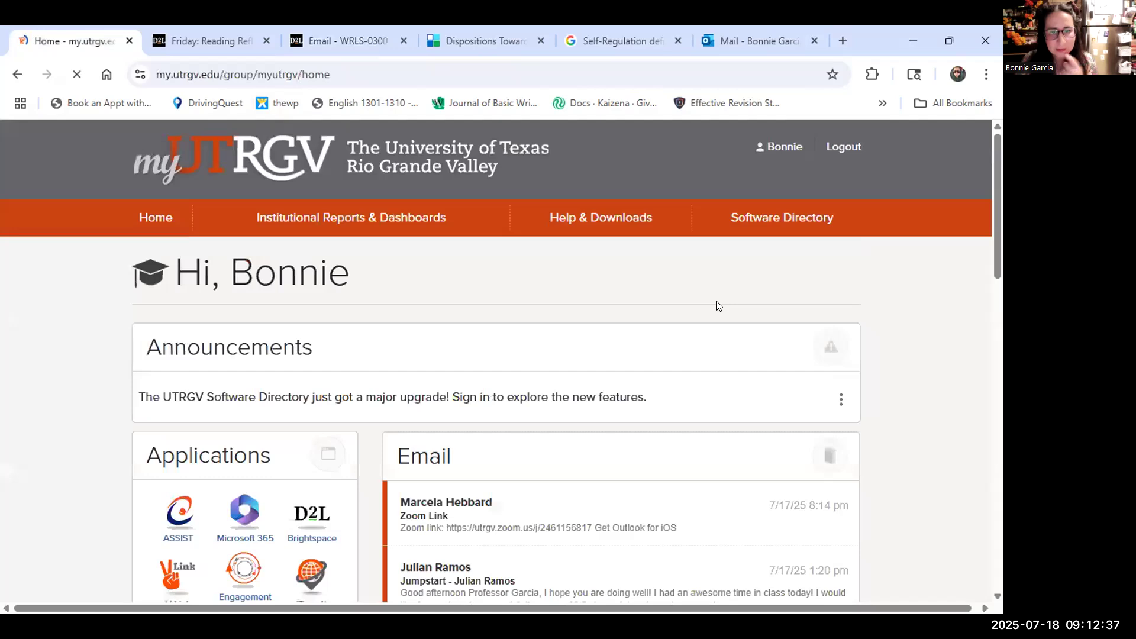
pyautogui.scroll(-3, 716, 306)
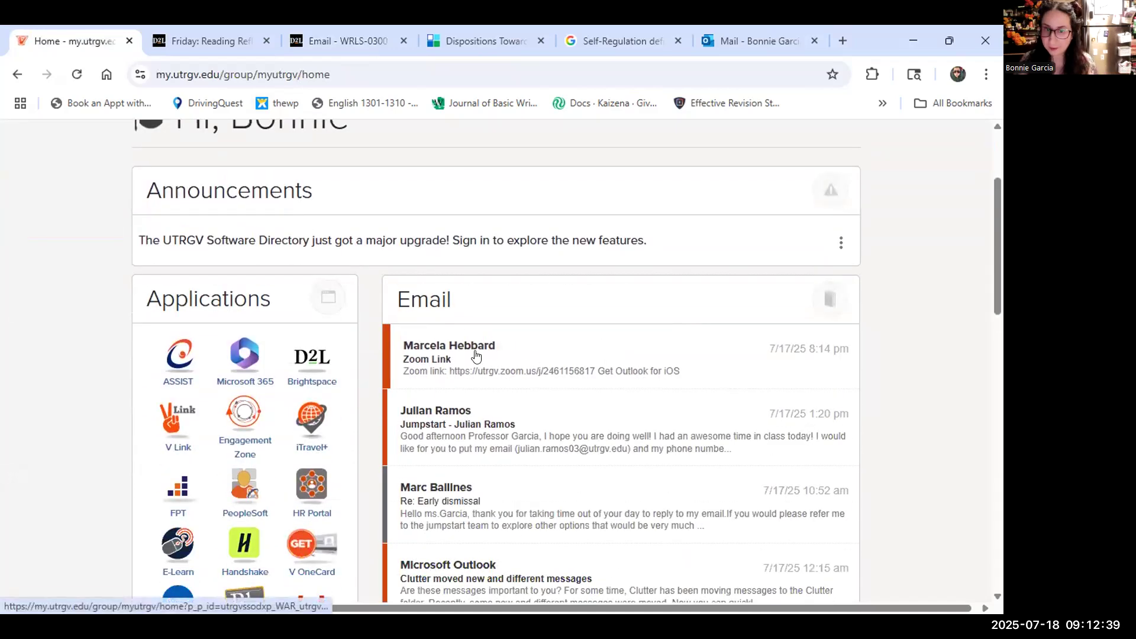
pyautogui.moveTo(397, 298); pyautogui.dragTo(446, 299)
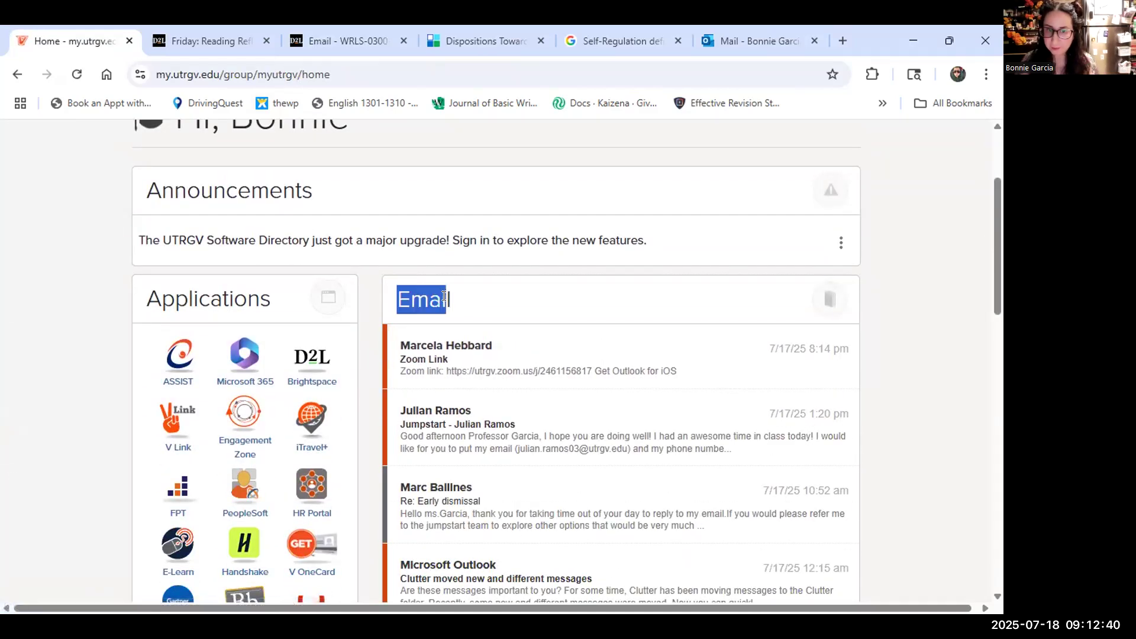
pyautogui.click(494, 360)
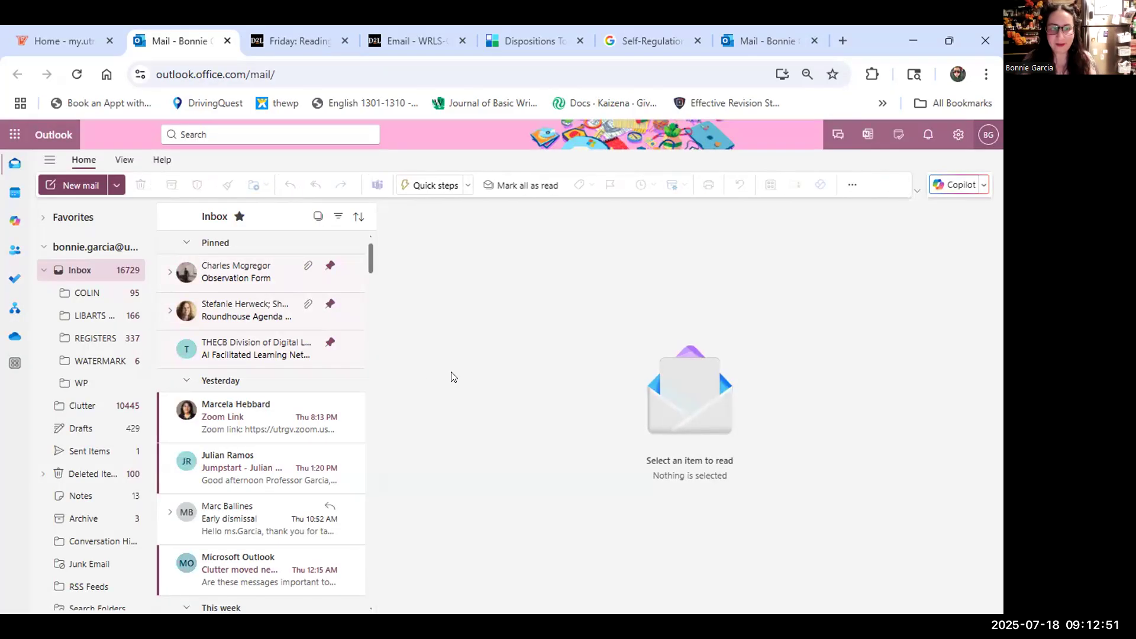
# Start a new Outlook email addressed to your own university e-mail address.
pyautogui.scroll(-10, 306, 417)
pyautogui.scroll(10, 305, 417)
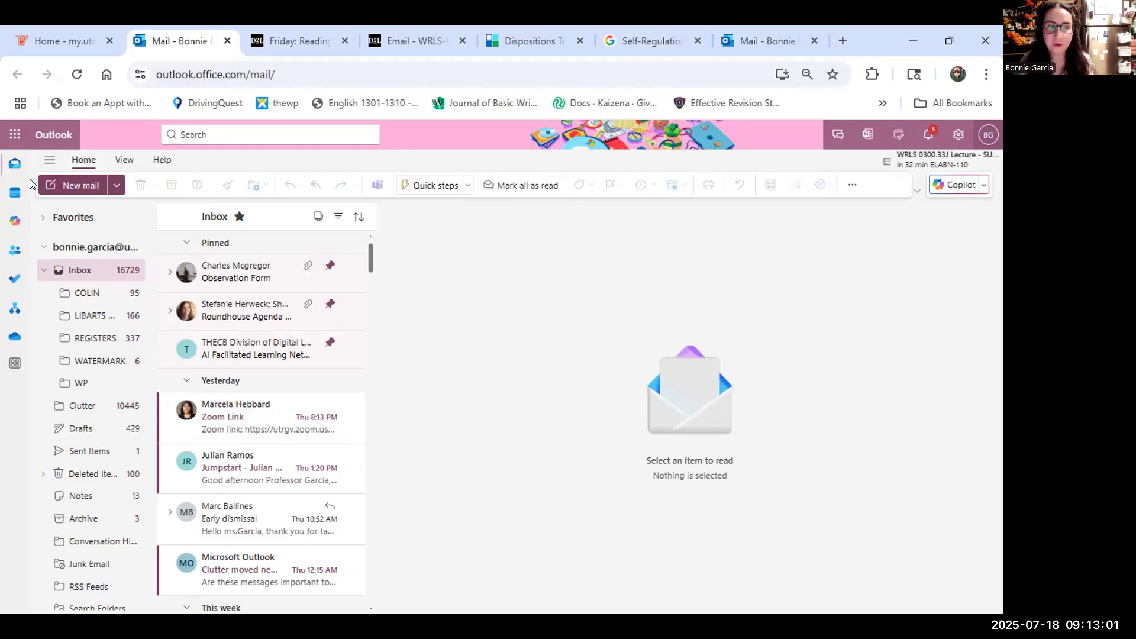
pyautogui.scroll(3, 69, 178)
pyautogui.scroll(3, 67, 178)
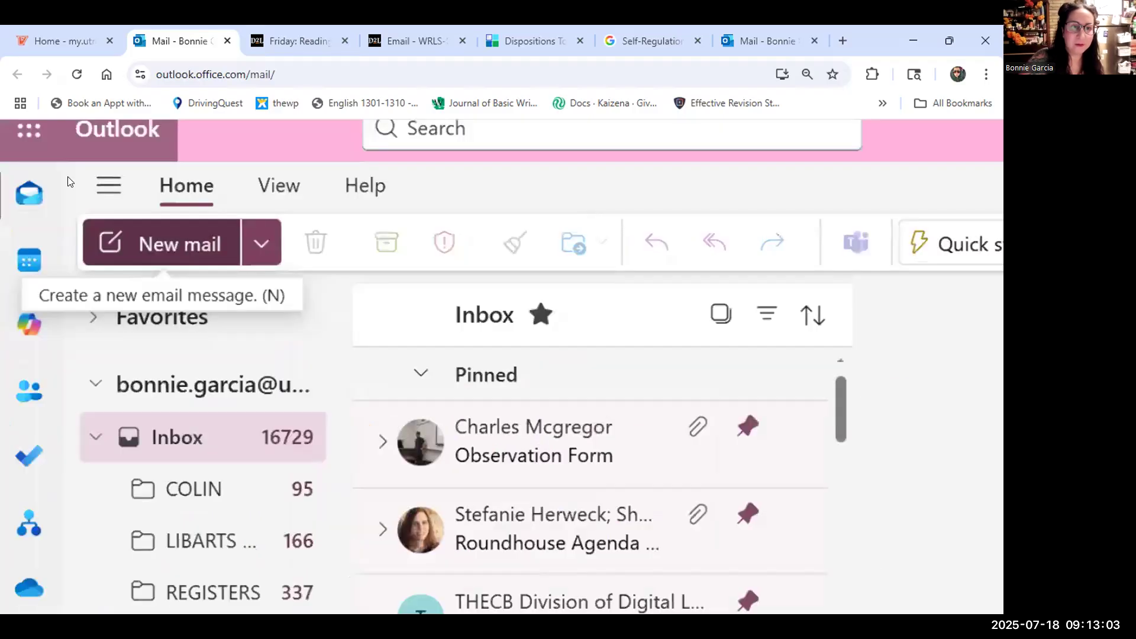
pyautogui.scroll(-5, 68, 176)
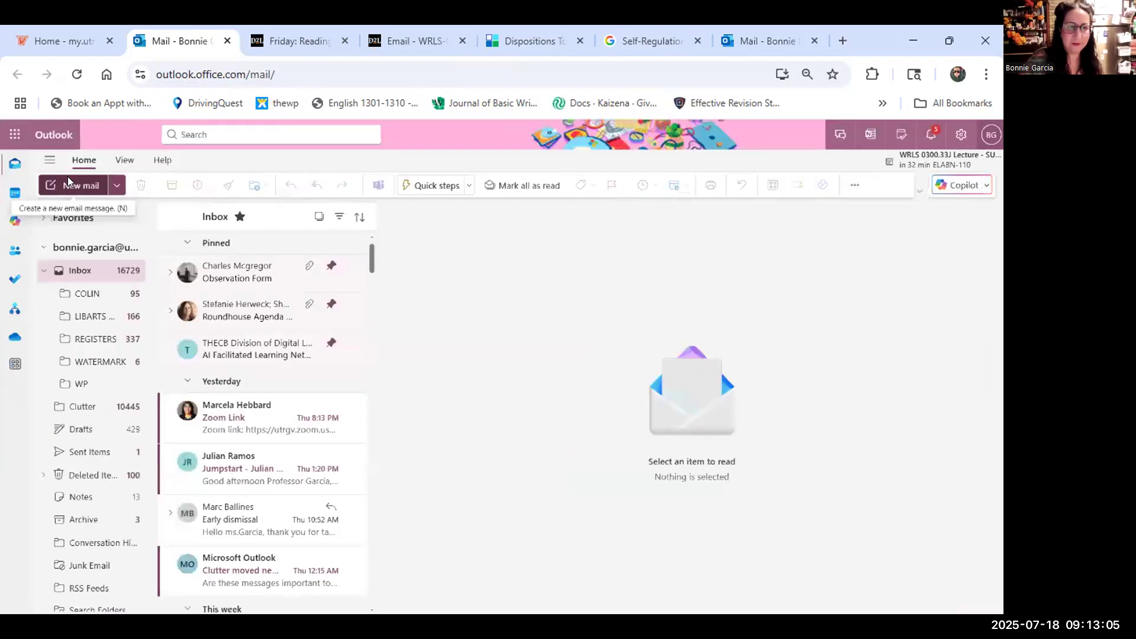
pyautogui.click(76, 182)
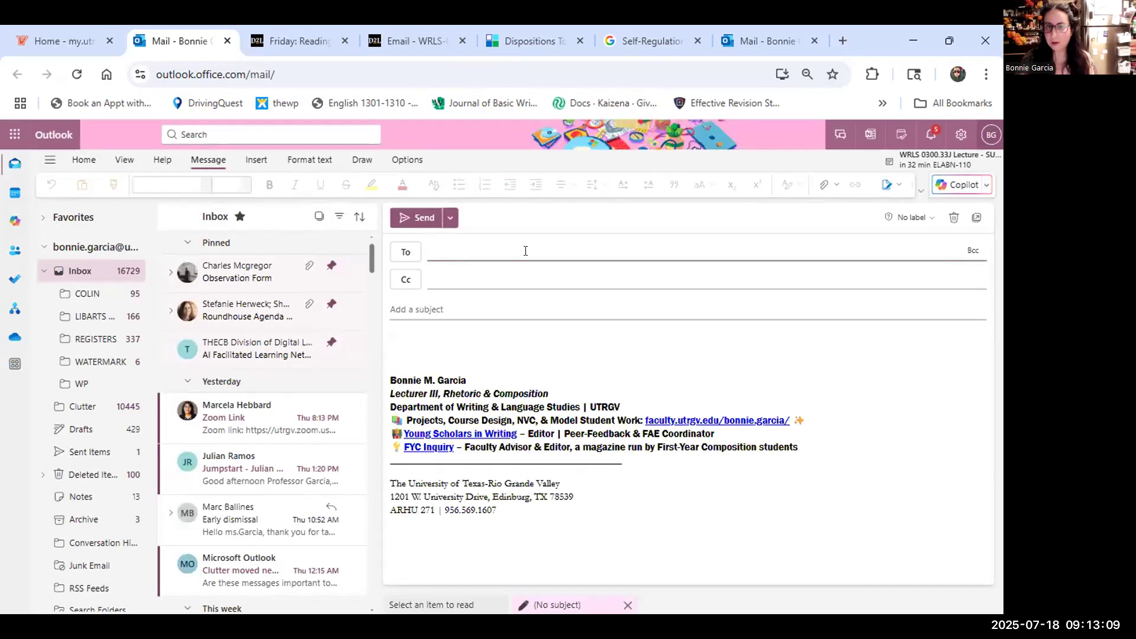
pyautogui.click(525, 251)
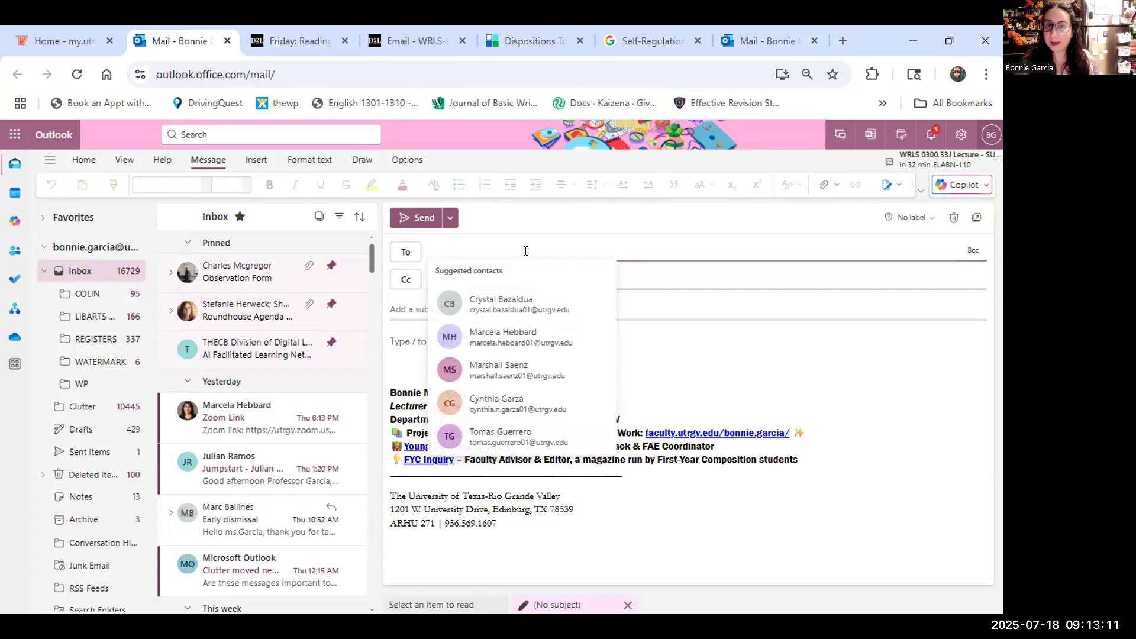
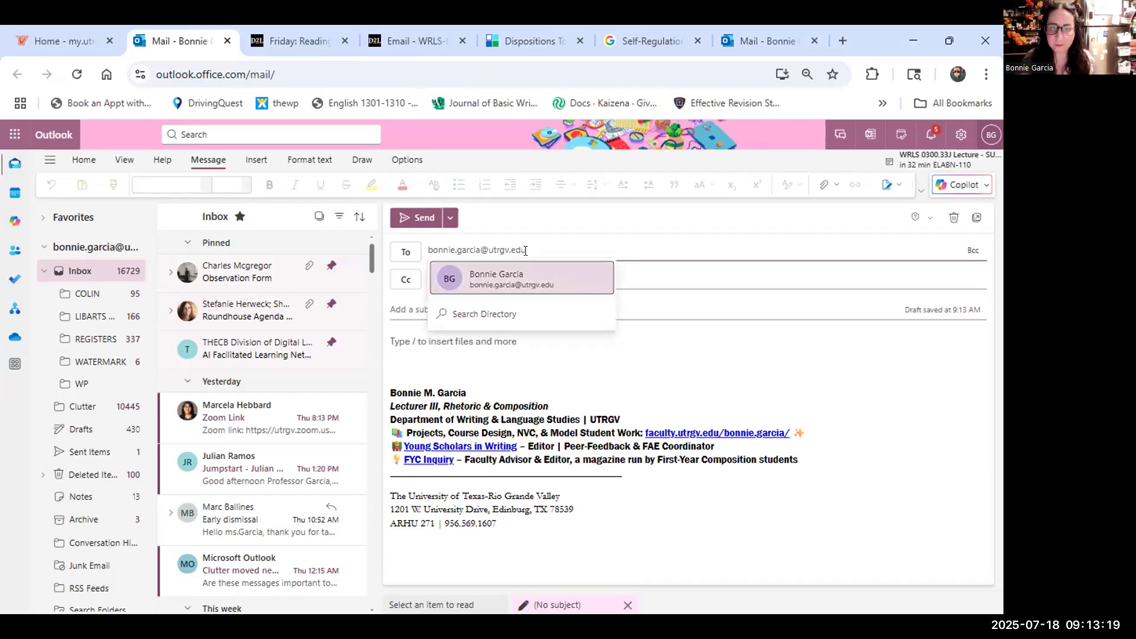
# Enter the subject 'Homework for WRLS 0300-35J', correcting the mistyped 33J to 35J.
pyautogui.click(696, 311)
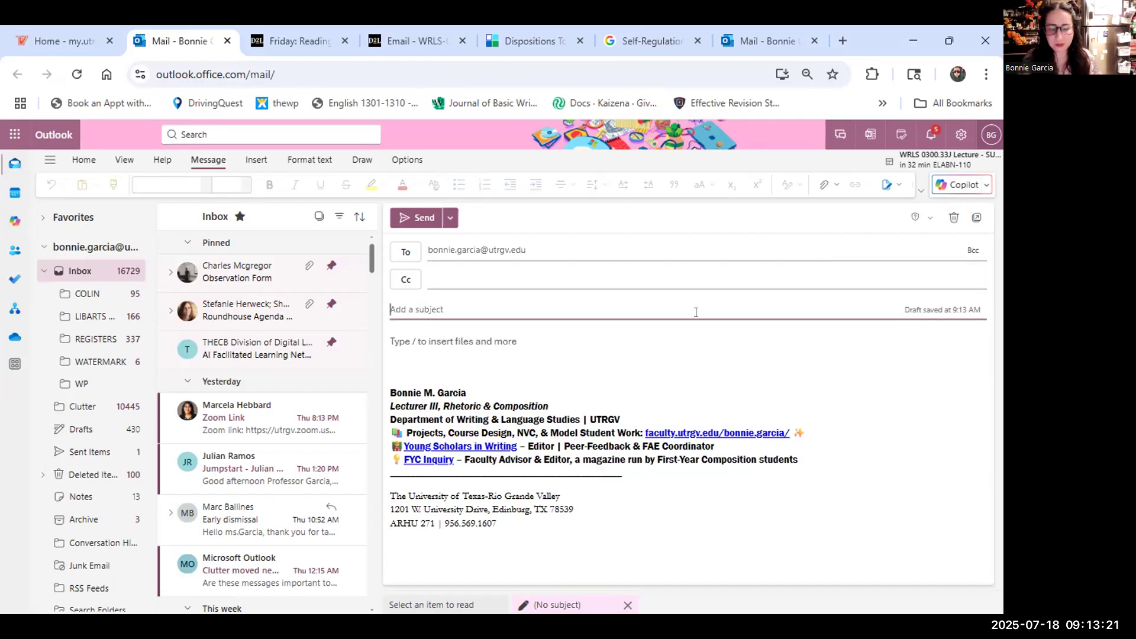
pyautogui.write('Homework for ')
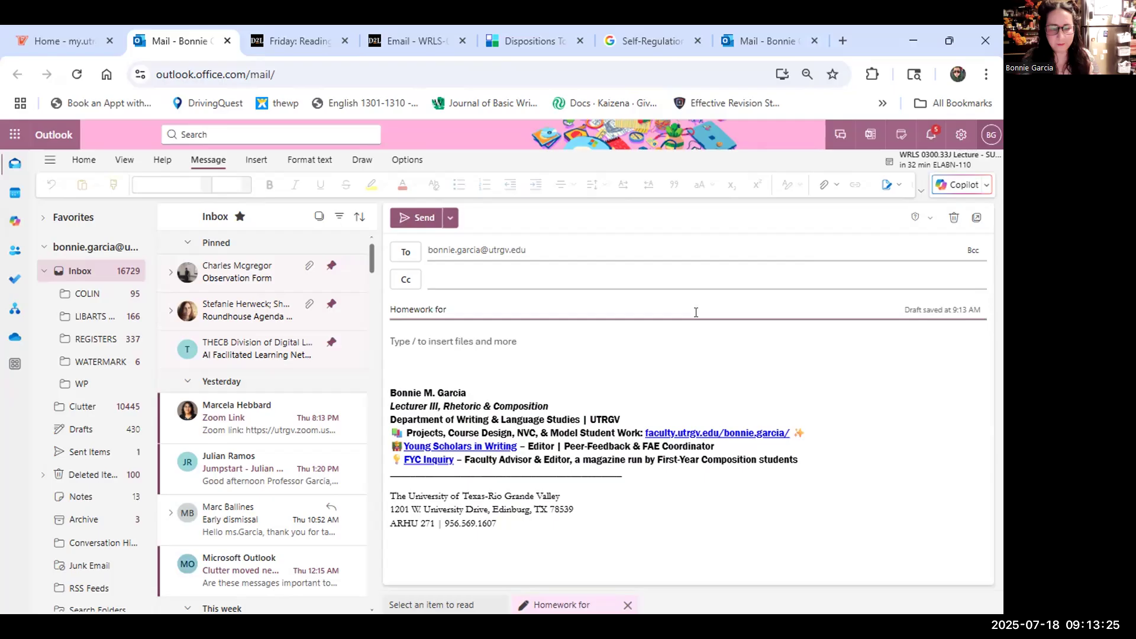
pyautogui.write('EWR')
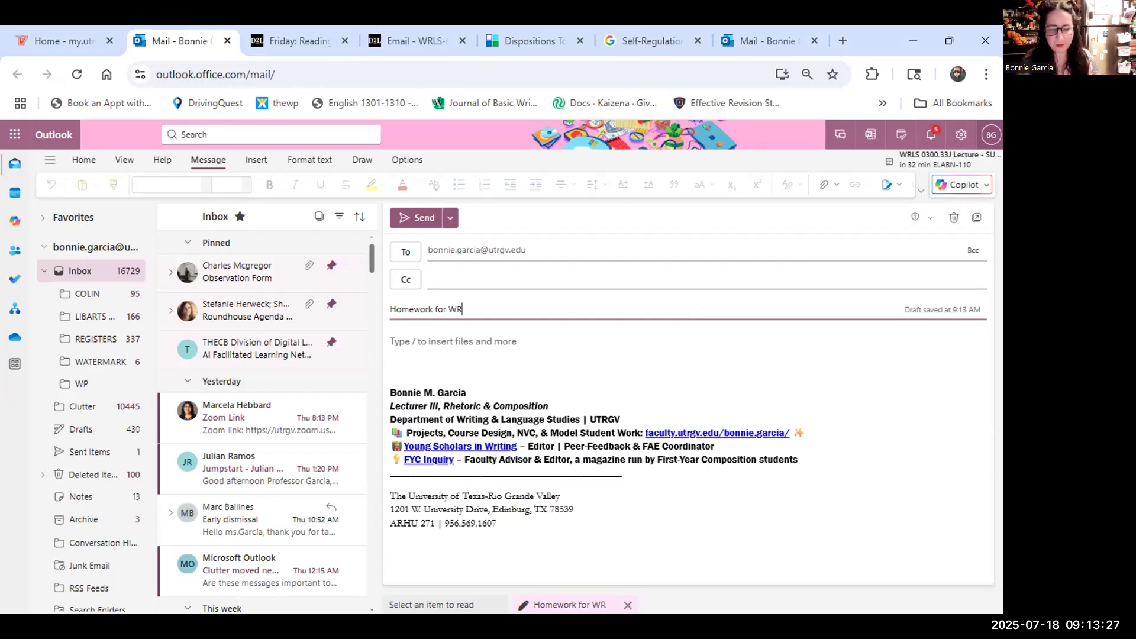
pyautogui.write('LS 0')
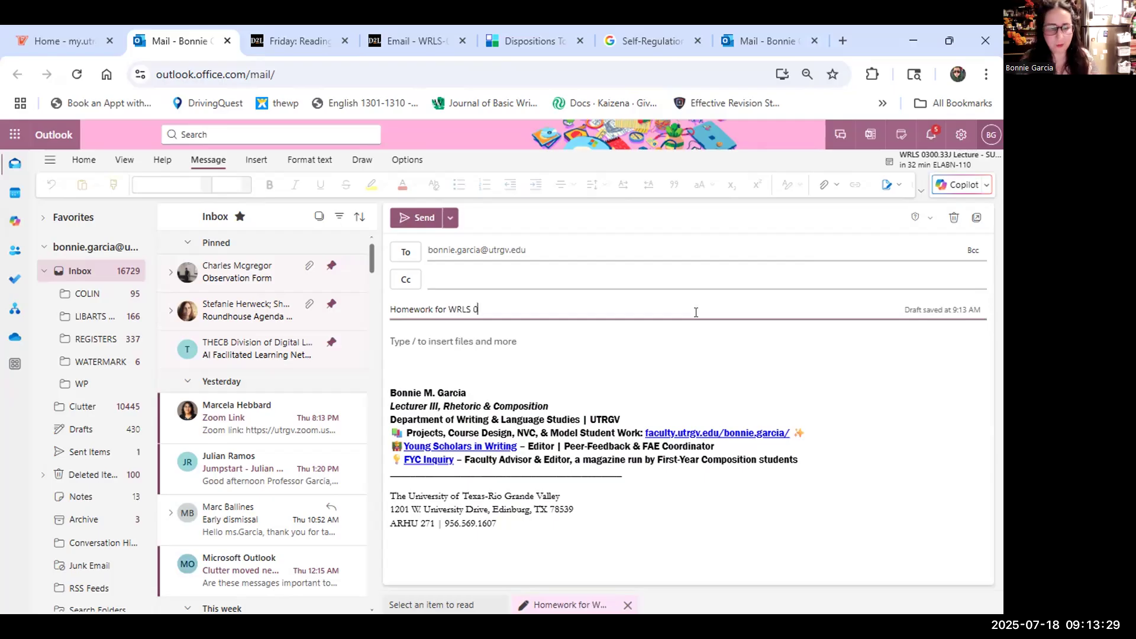
pyautogui.write('300-33J')
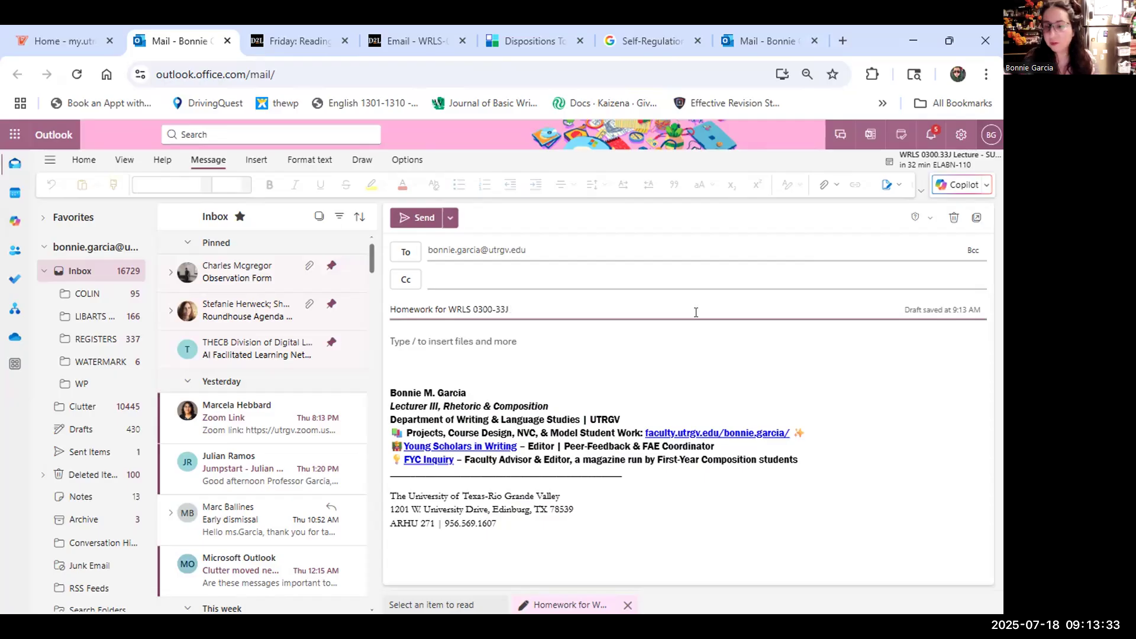
pyautogui.press('BackSpace')
pyautogui.press('BackSpace')
pyautogui.write('5J')
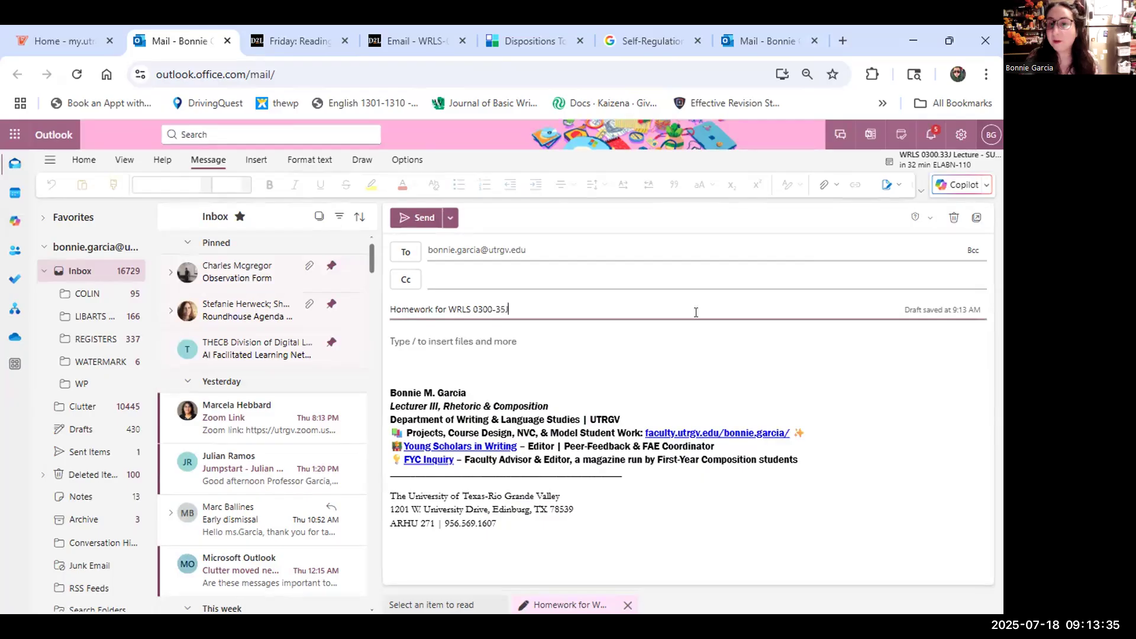
pyautogui.click(486, 335)
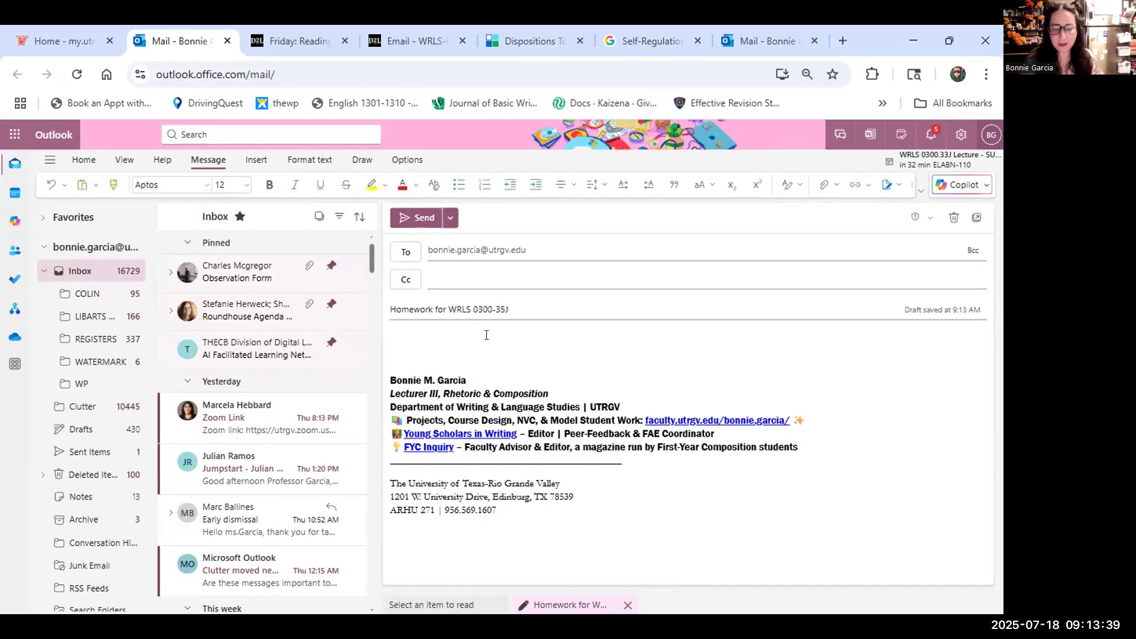
# Write the body line about Reading Reflection 1 homework and attach the Summer 2025 Jumpstart Syllabus - WRLS 0300-35J PDF.
pyautogui.write('Hereis my homework for Reading REflection 1')
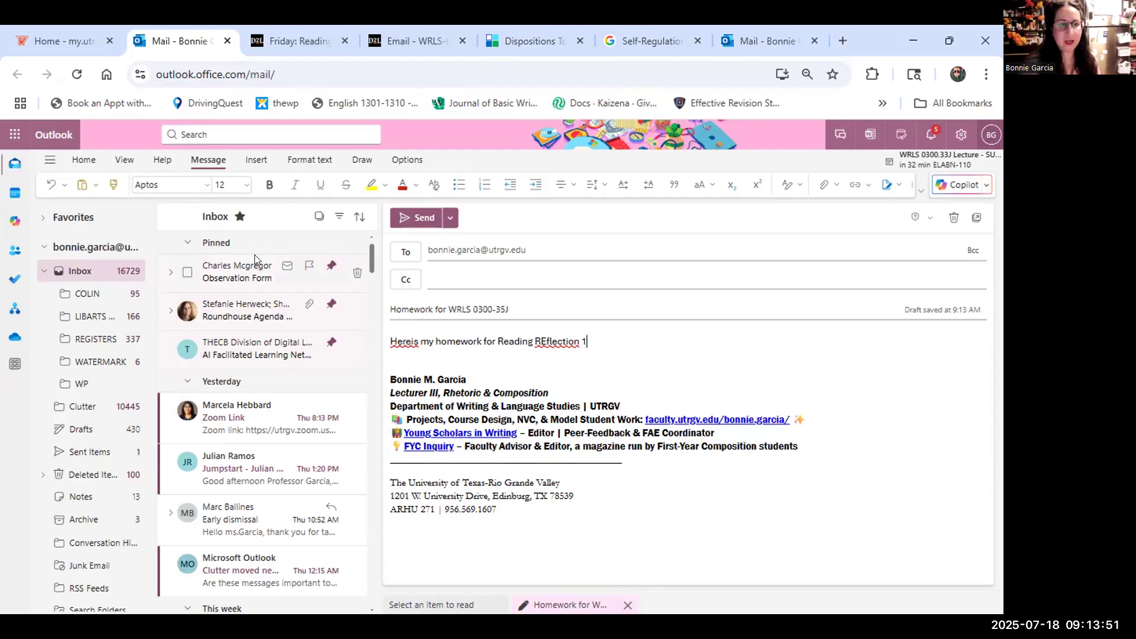
pyautogui.hotkey('ctrl', '+')
pyautogui.hotkey('ctrl', '+')
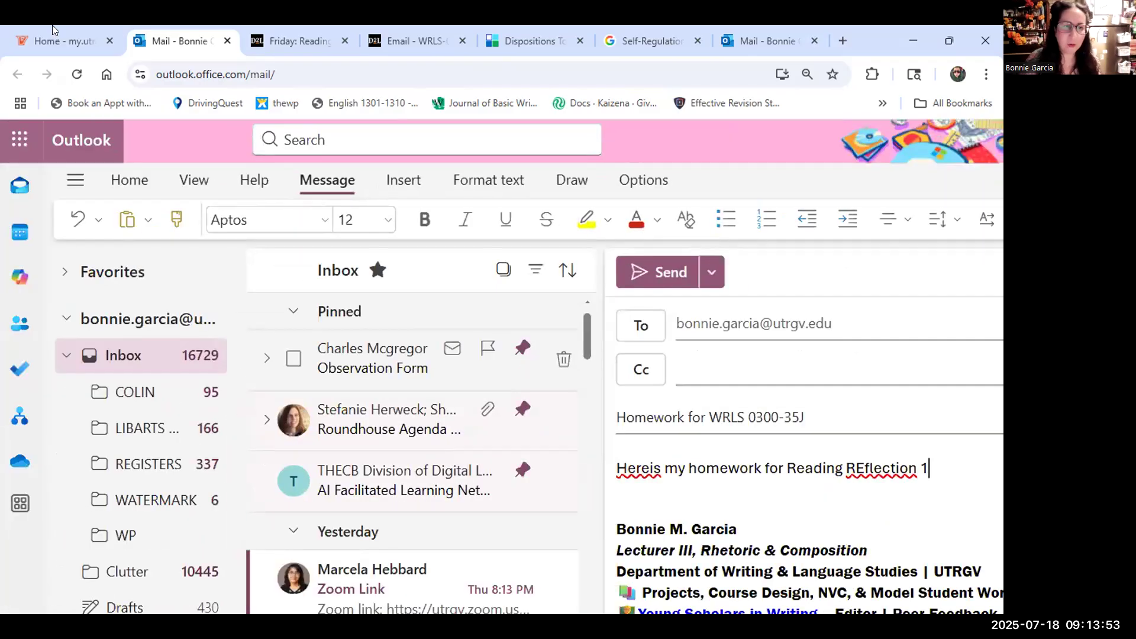
pyautogui.click(398, 184)
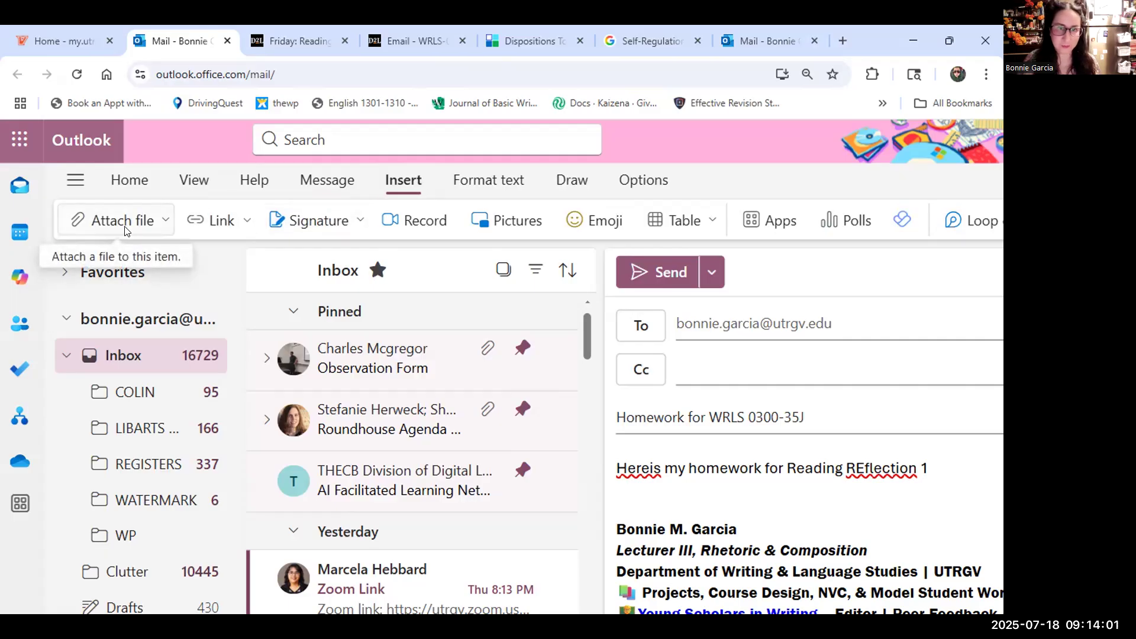
pyautogui.click(110, 220)
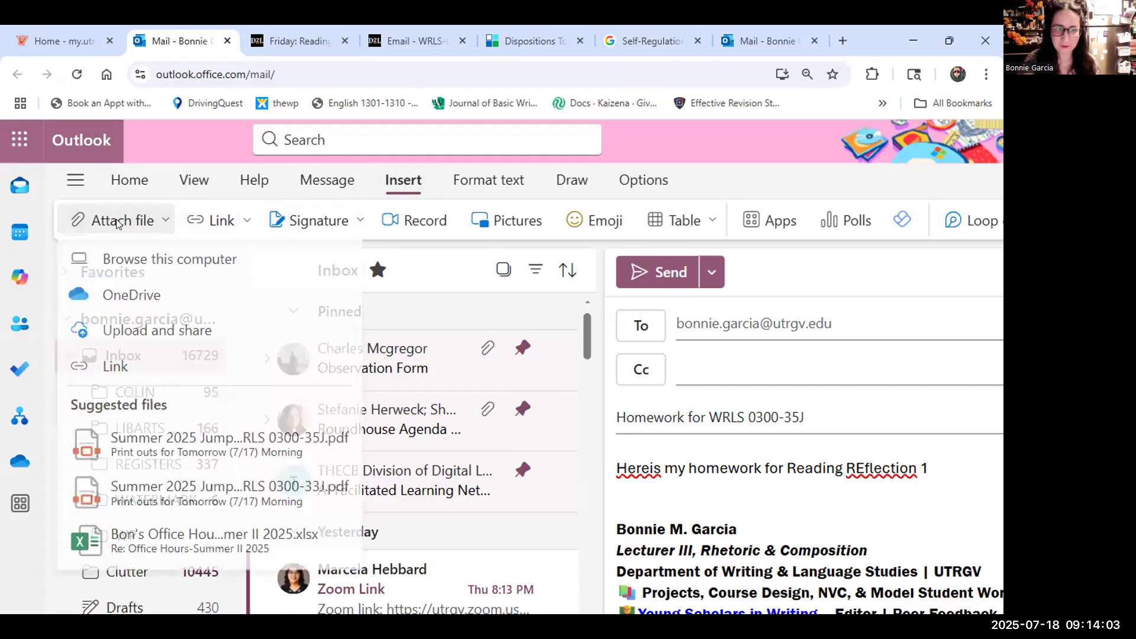
pyautogui.click(131, 262)
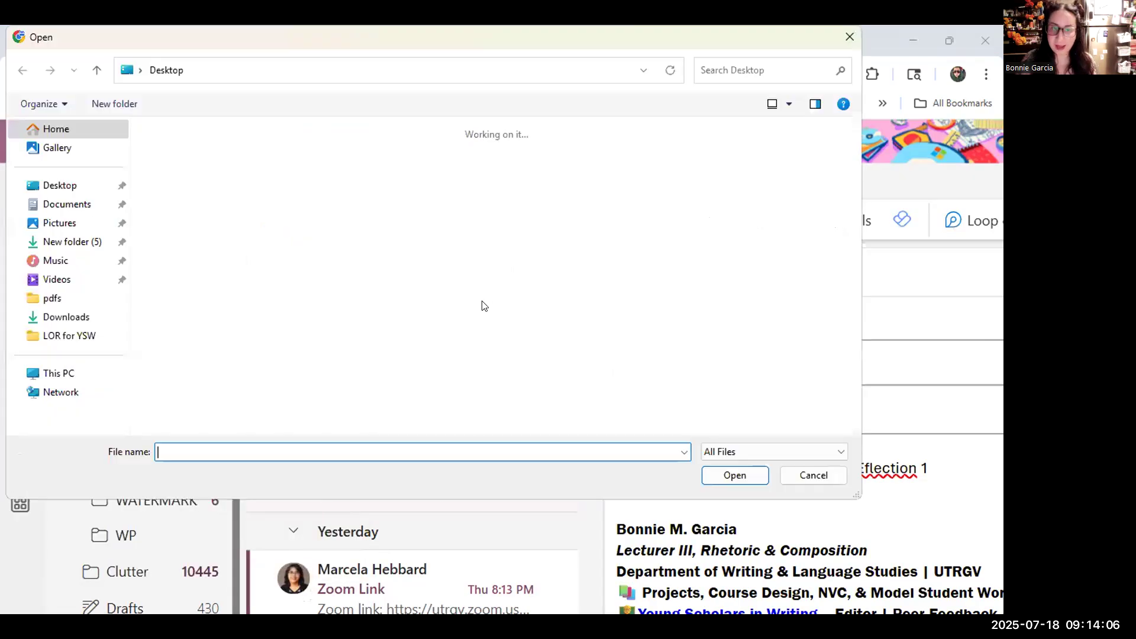
pyautogui.click(443, 244)
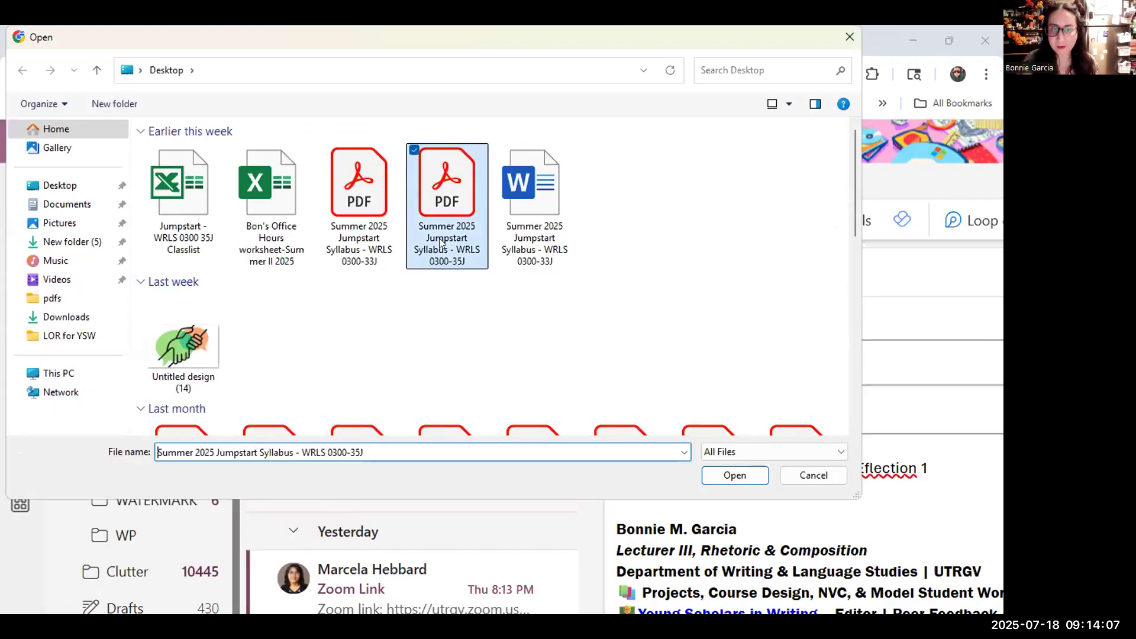
pyautogui.click(733, 475)
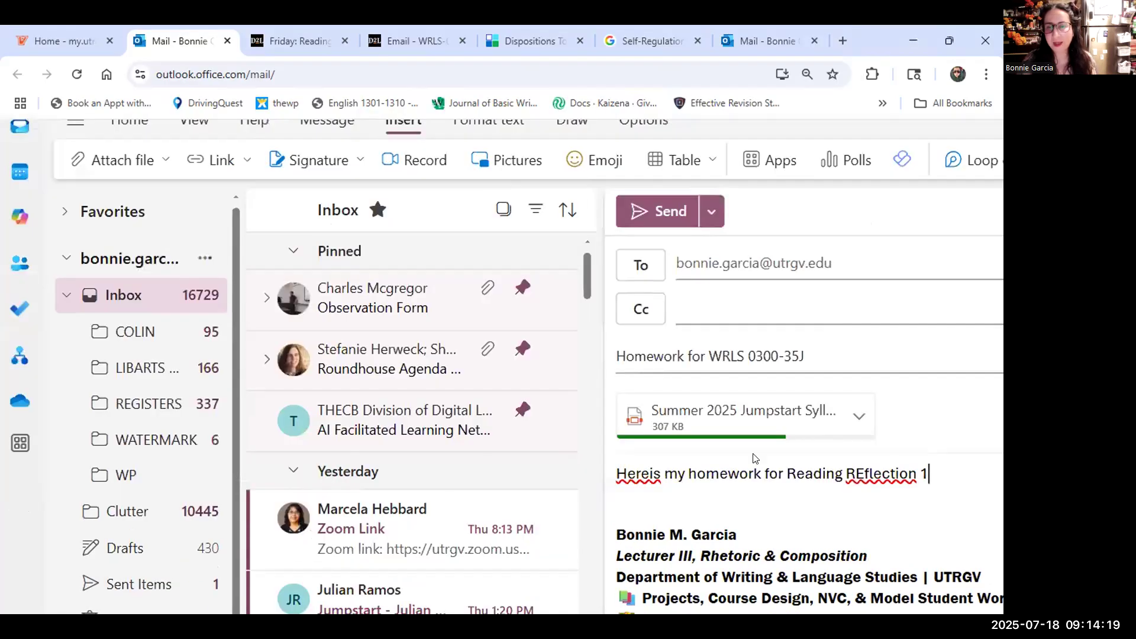
pyautogui.scroll(-3, 774, 434)
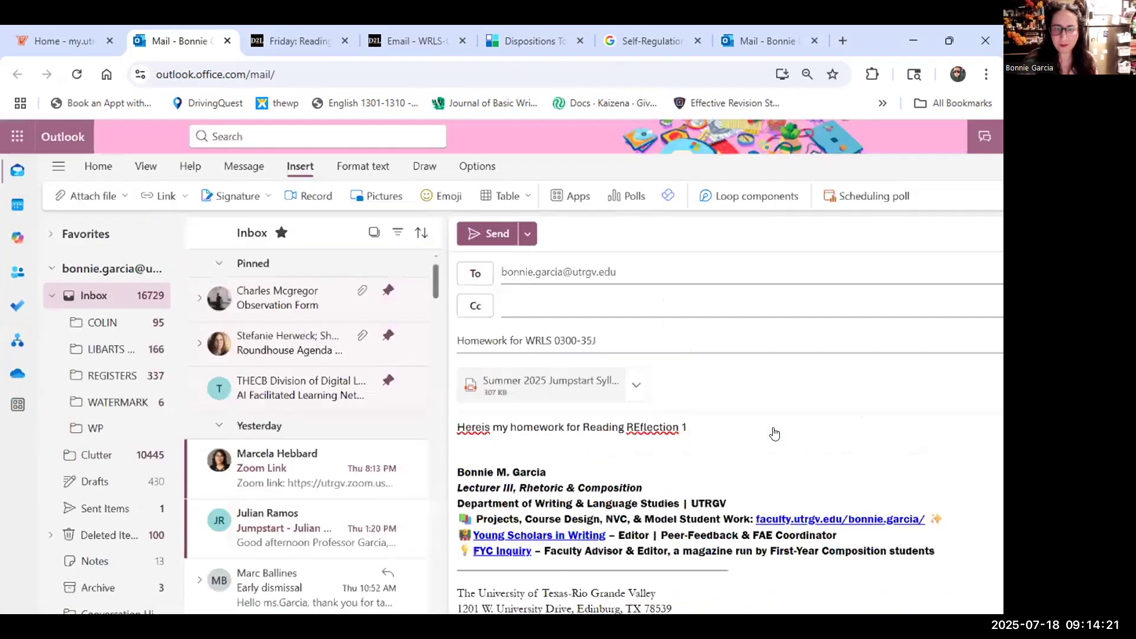
# Fix 'Hereis' to 'Here is' and 'REflection' to 'Reflection' in the body, then send the email.
pyautogui.scroll(-1, 774, 434)
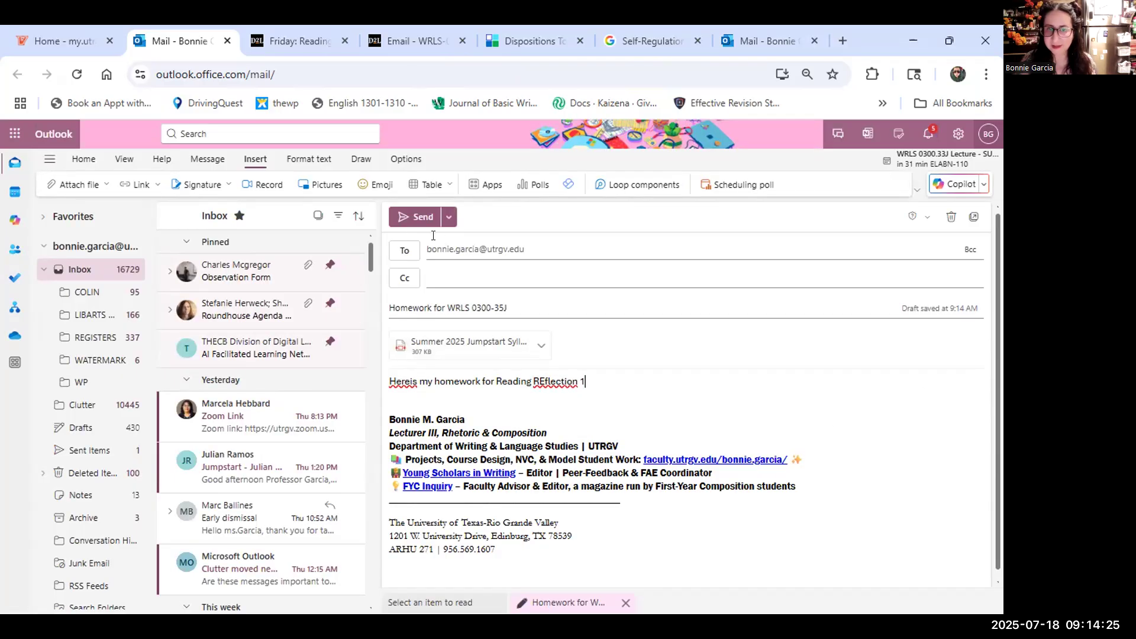
pyautogui.scroll(3, 410, 223)
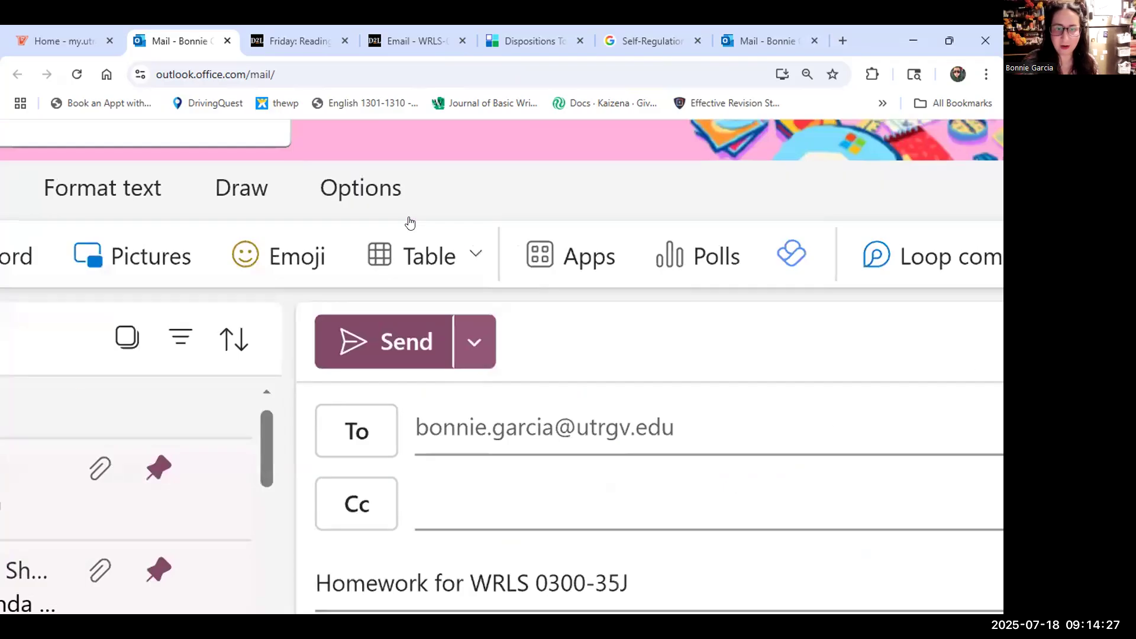
pyautogui.scroll(-3, 410, 223)
pyautogui.scroll(-1, 410, 223)
pyautogui.click(411, 382)
pyautogui.click(562, 381)
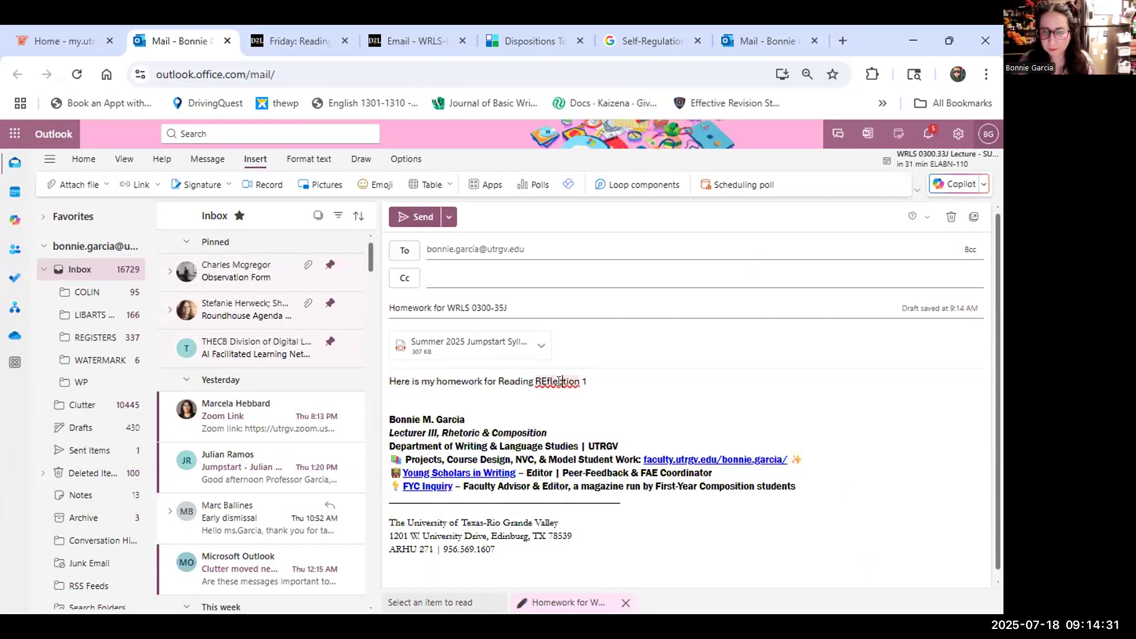
pyautogui.click(522, 415)
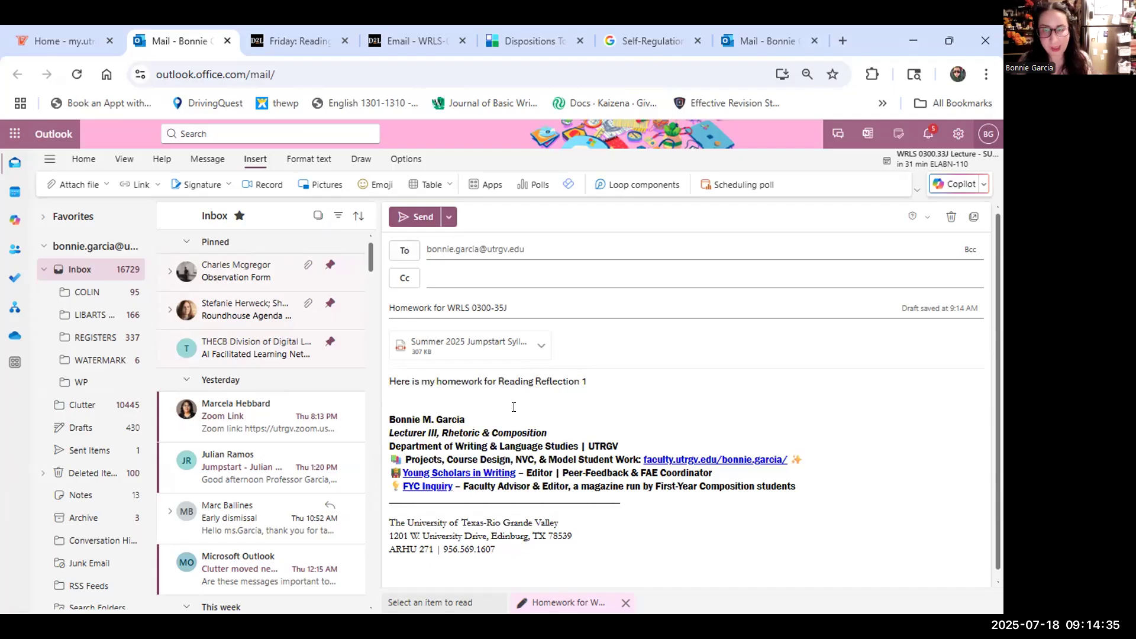
pyautogui.click(414, 218)
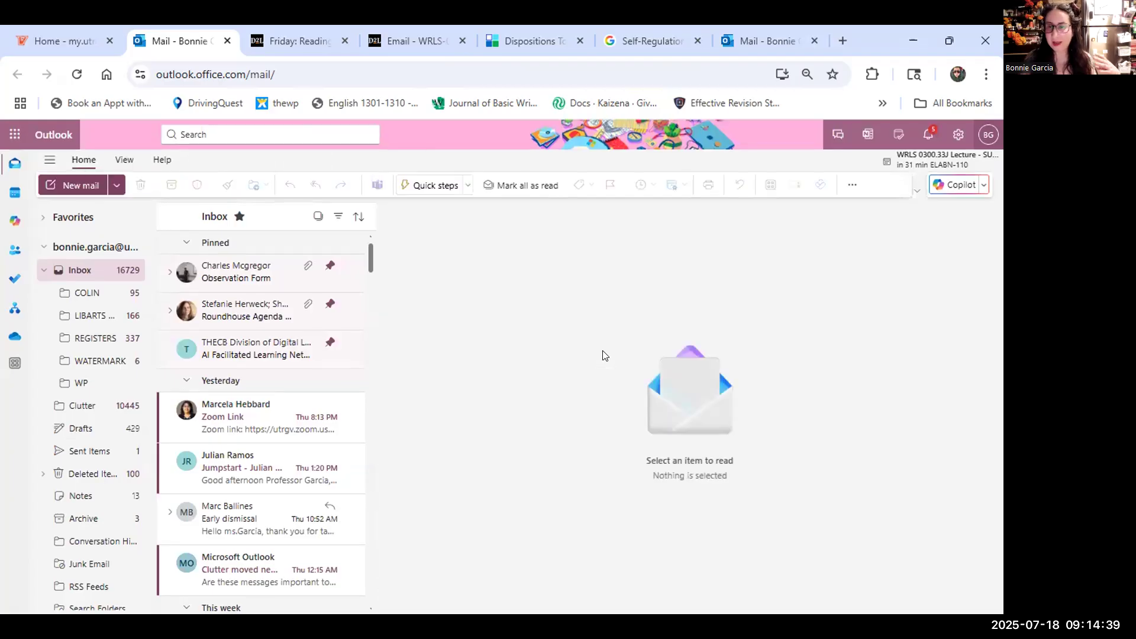